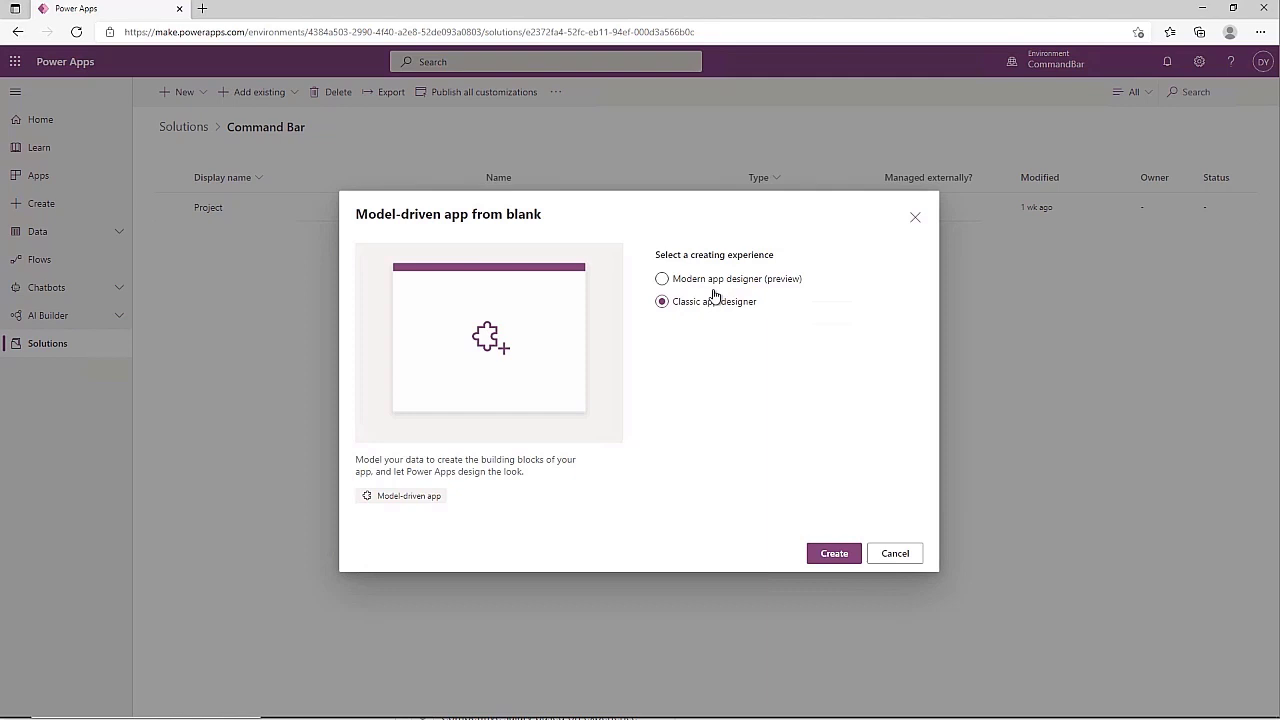
Create a blank model-driven app named 'Project Management' in the modern app designer
left_click(692, 283)
left_click(834, 553)
type("Project M")
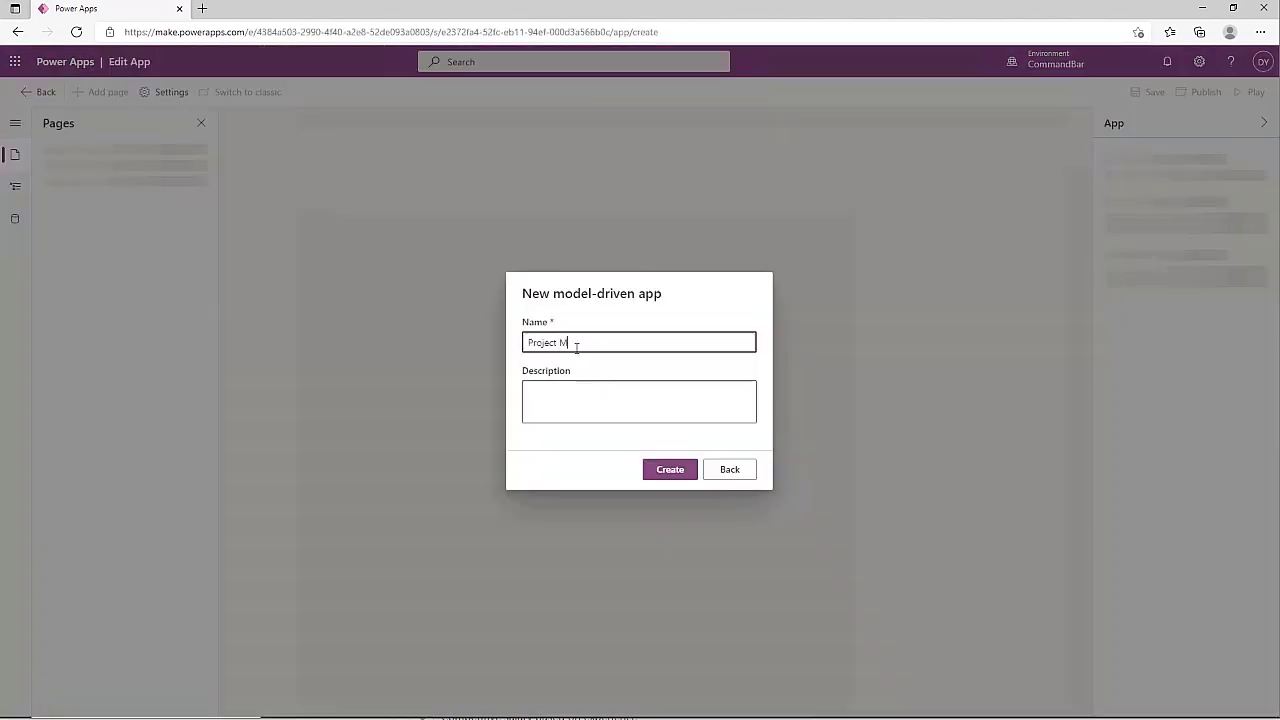
type("anagement")
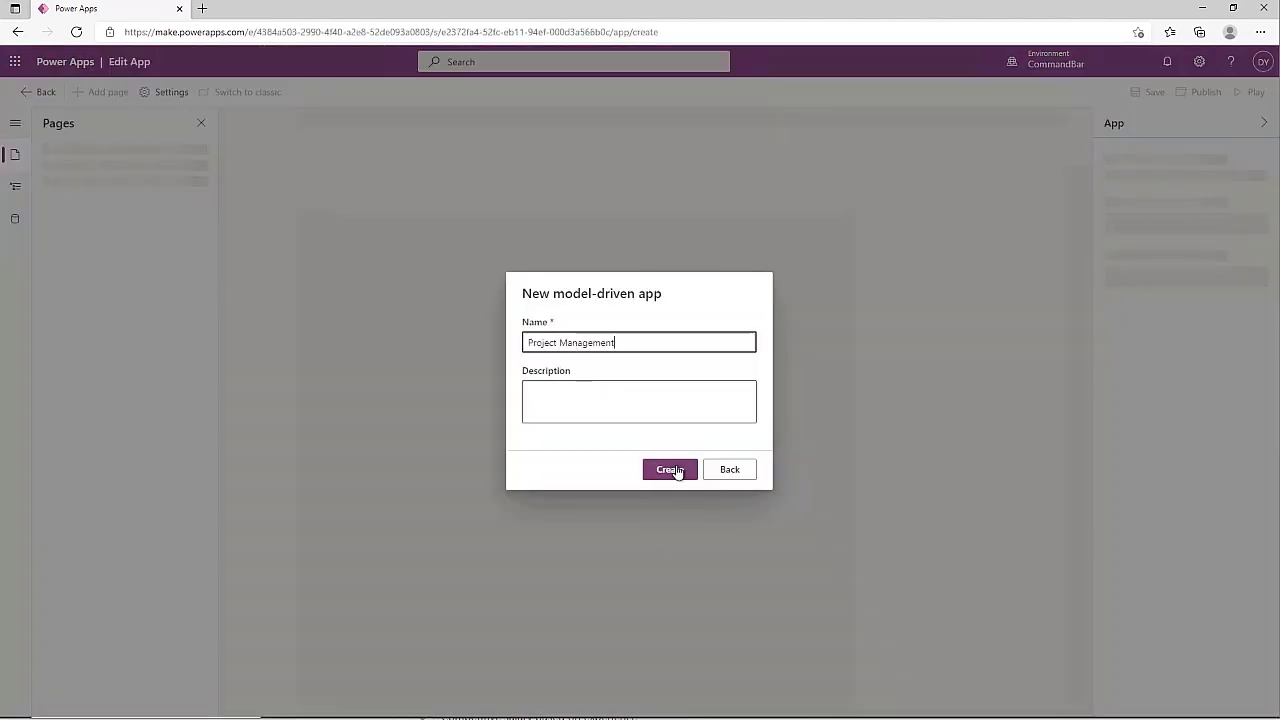
left_click(670, 470)
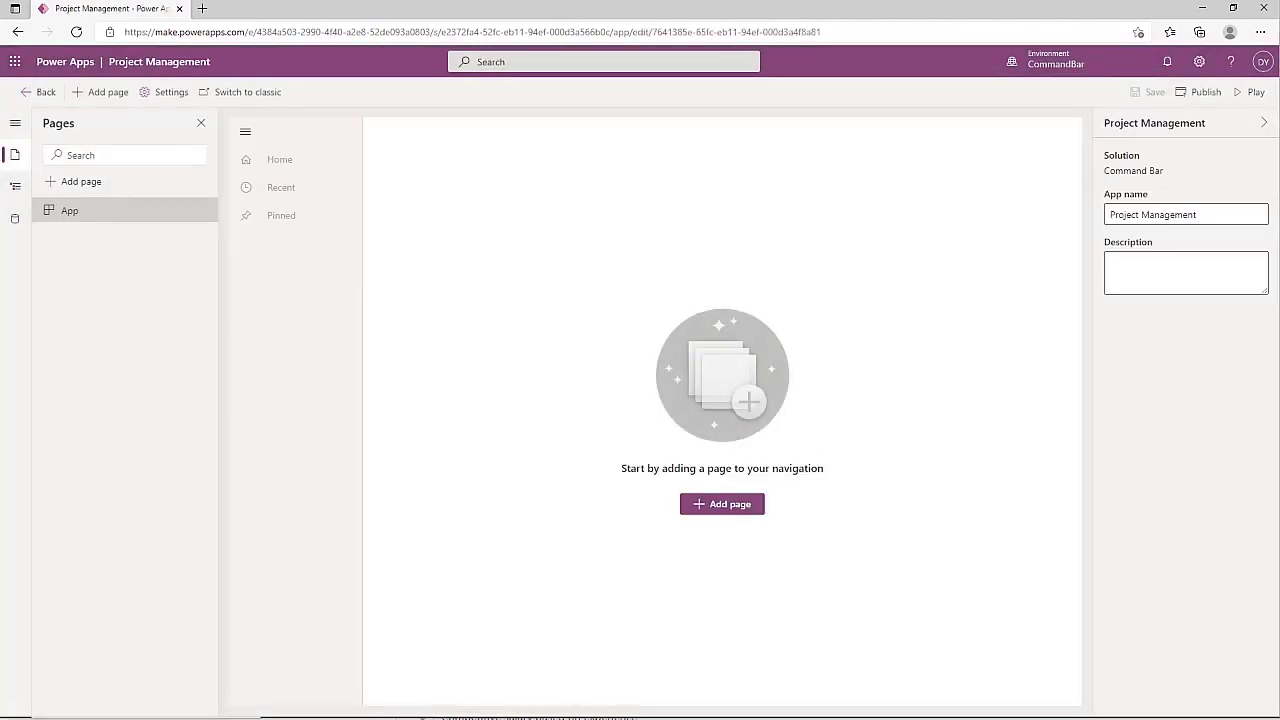
Add a table-based view and form page for the Project table
left_click(699, 515)
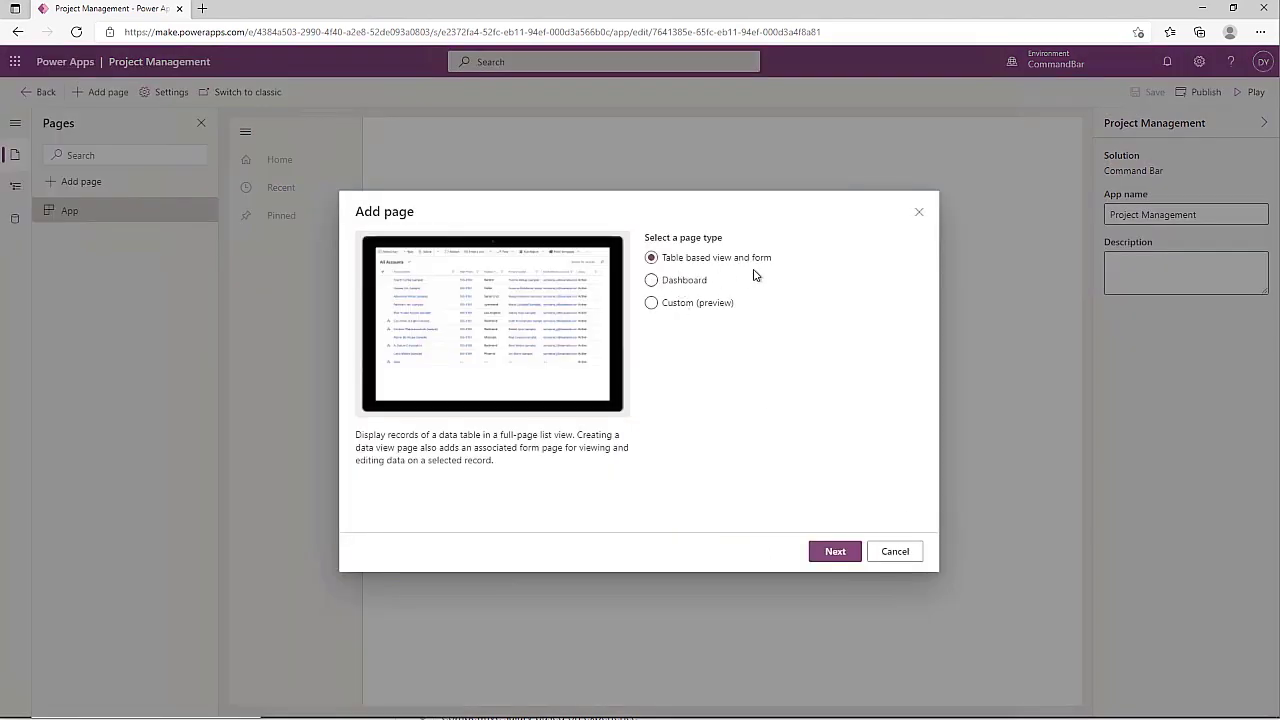
left_click(835, 551)
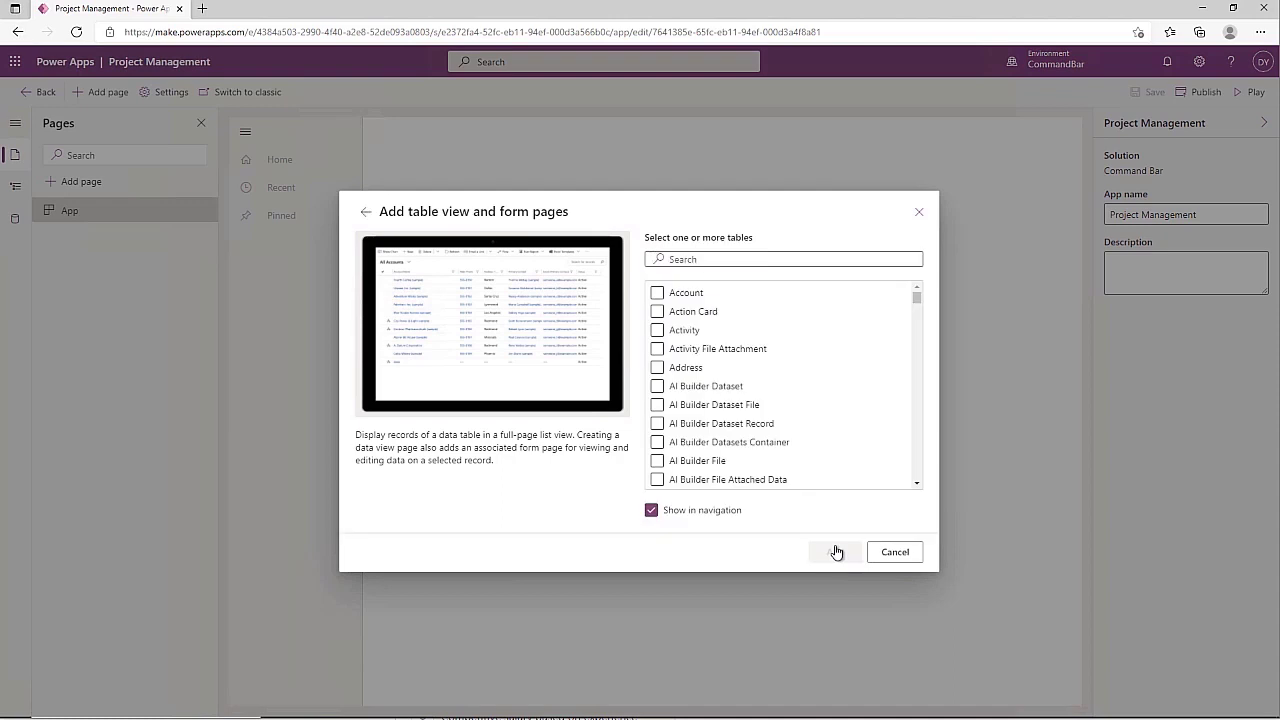
type("project")
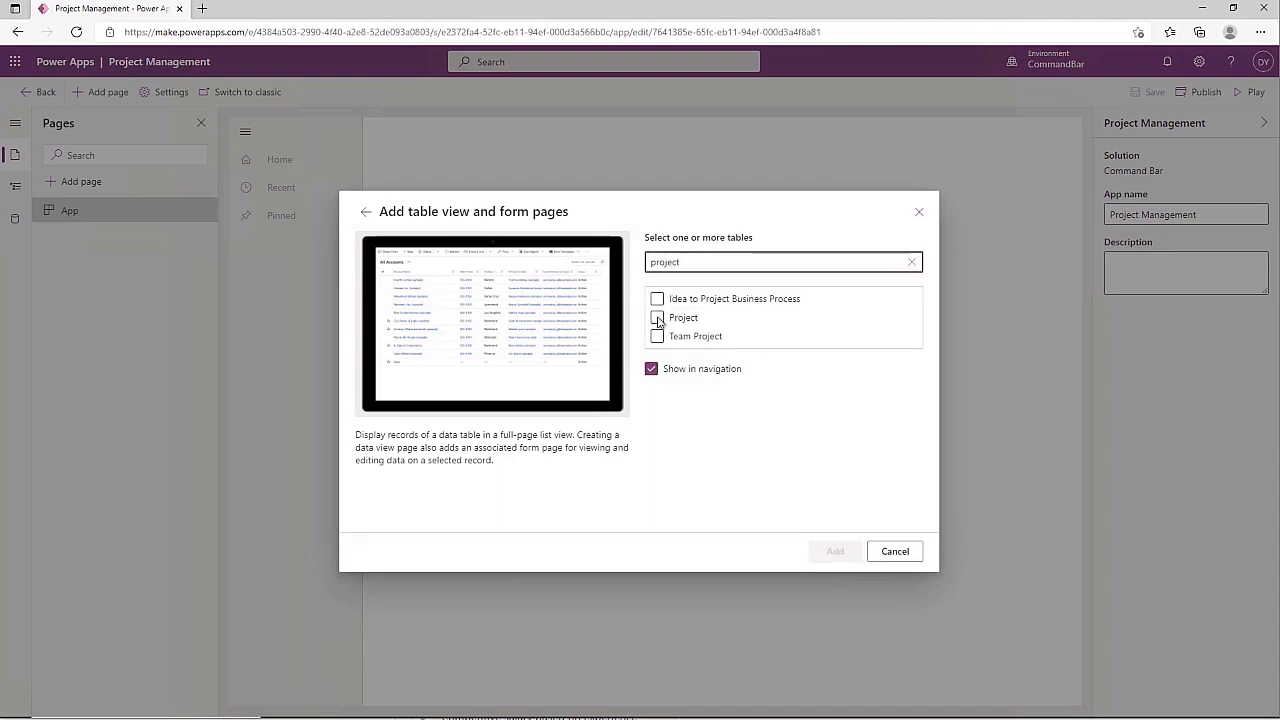
left_click(657, 317)
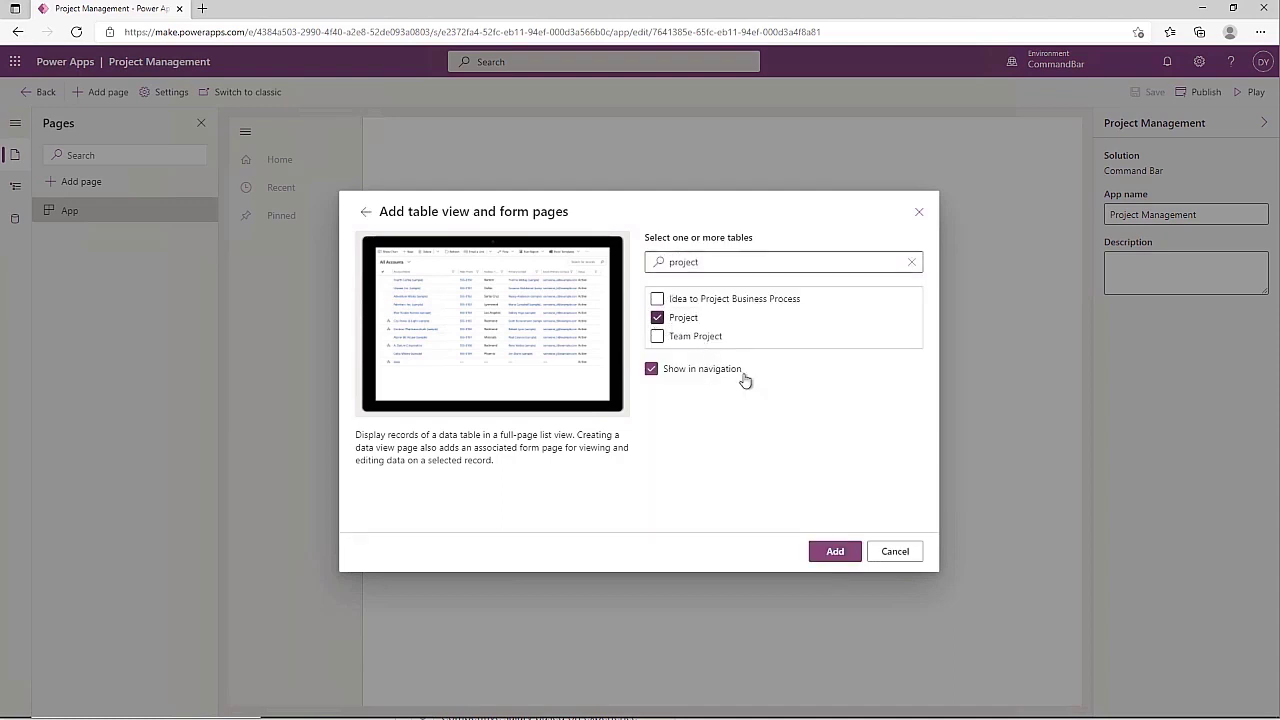
left_click(843, 553)
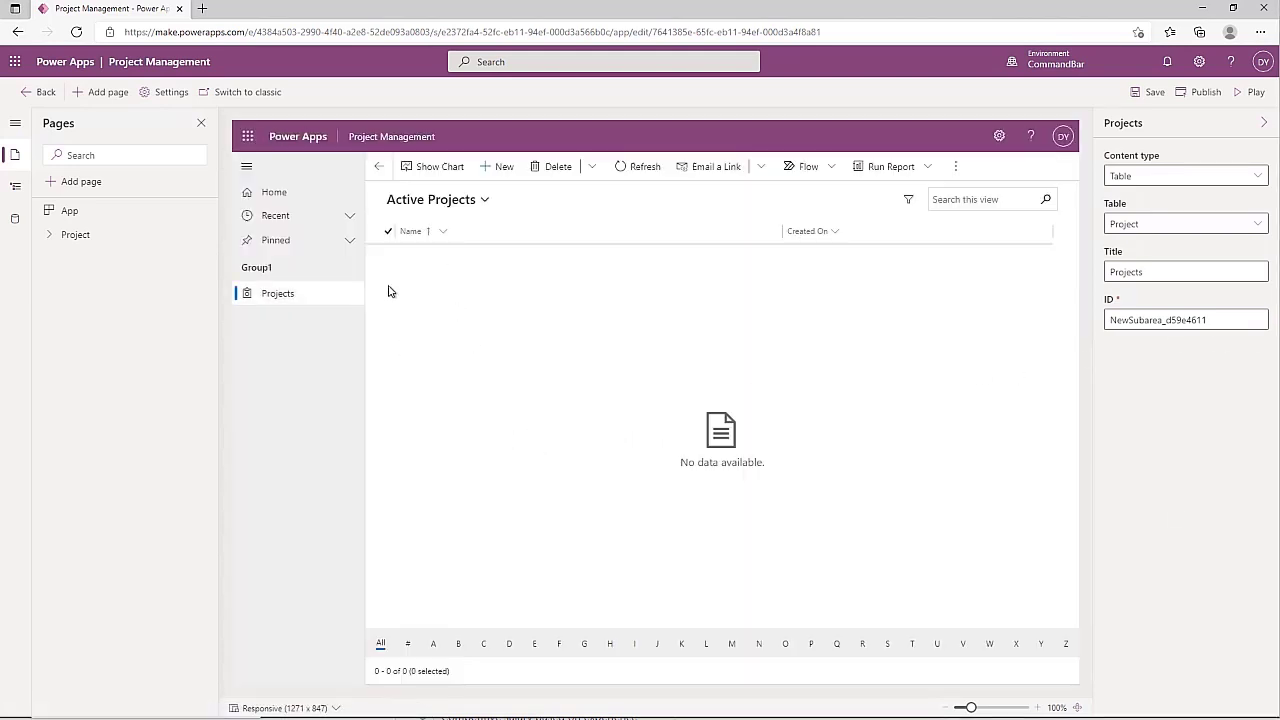
Save and publish the app, then open the Project page's command bar editor
left_click(50, 238)
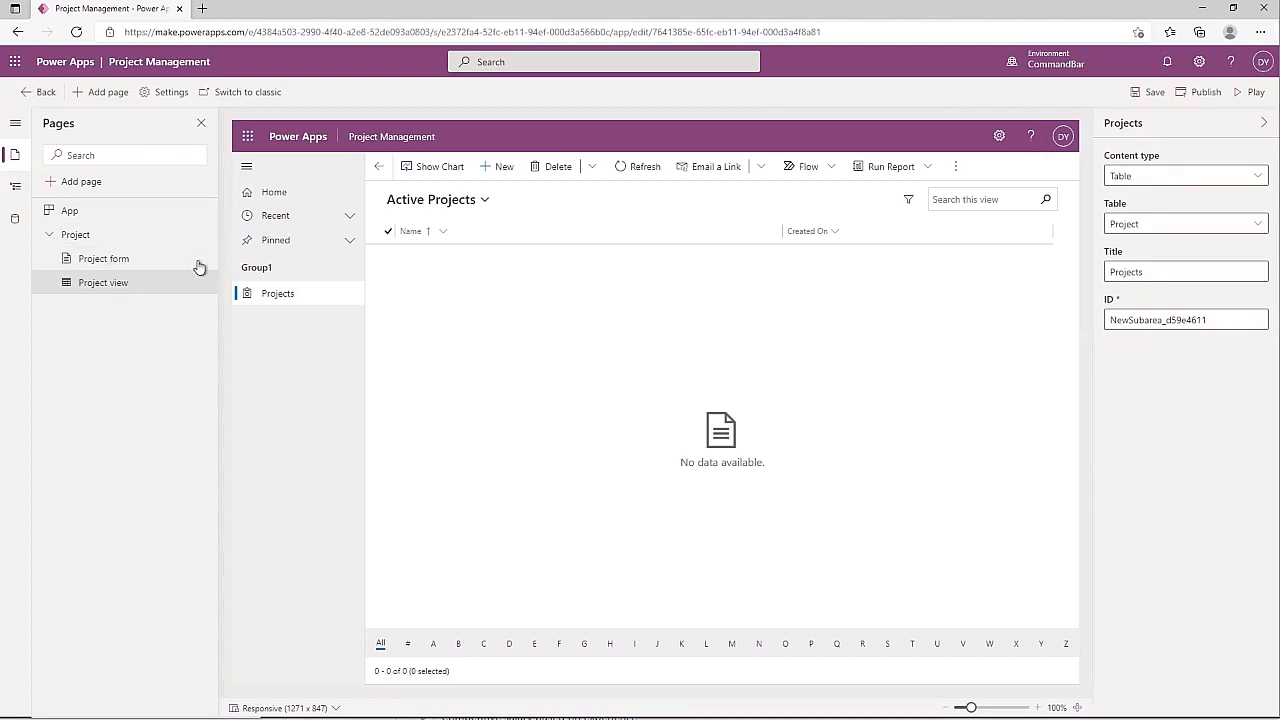
mouse_move(203, 242)
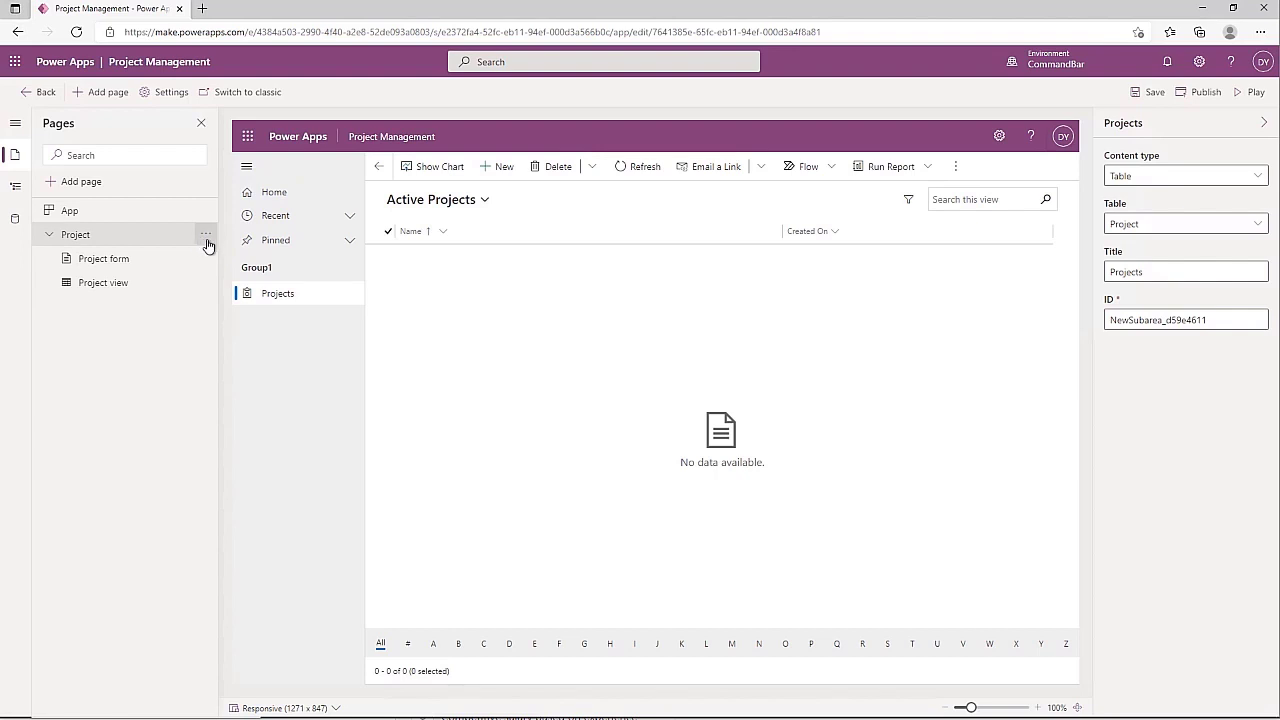
left_click(205, 236)
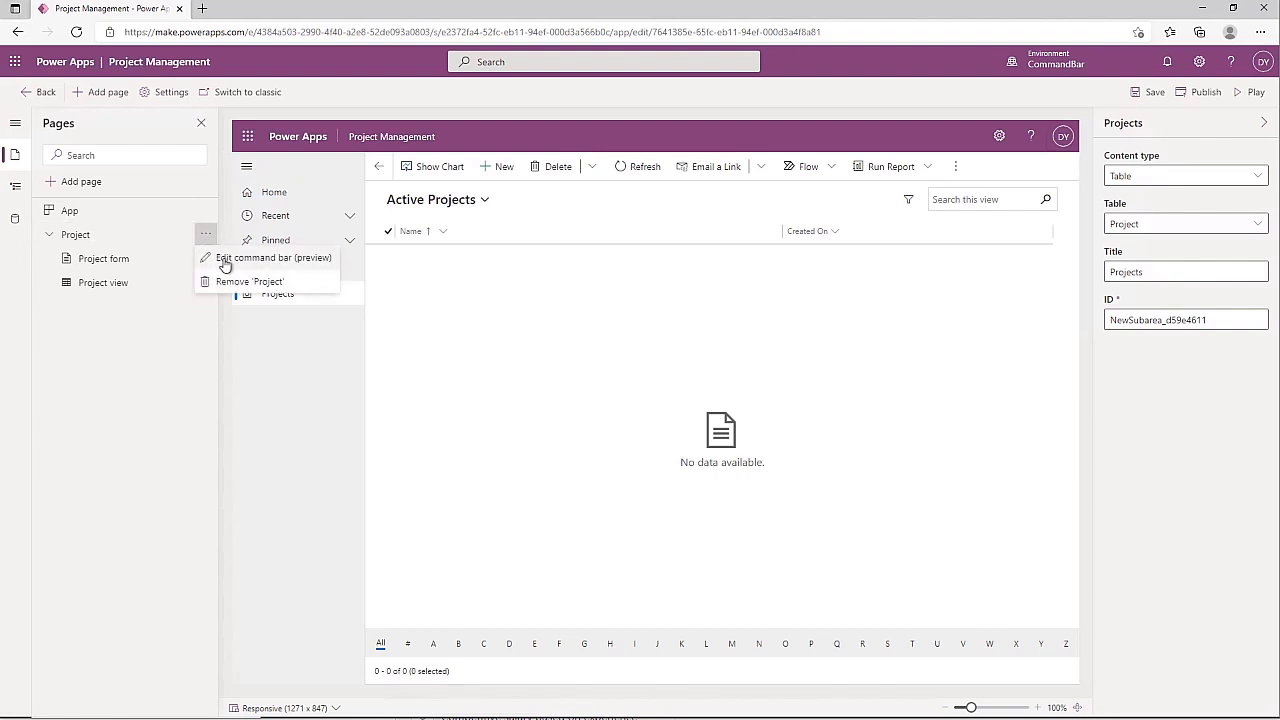
left_click(224, 259)
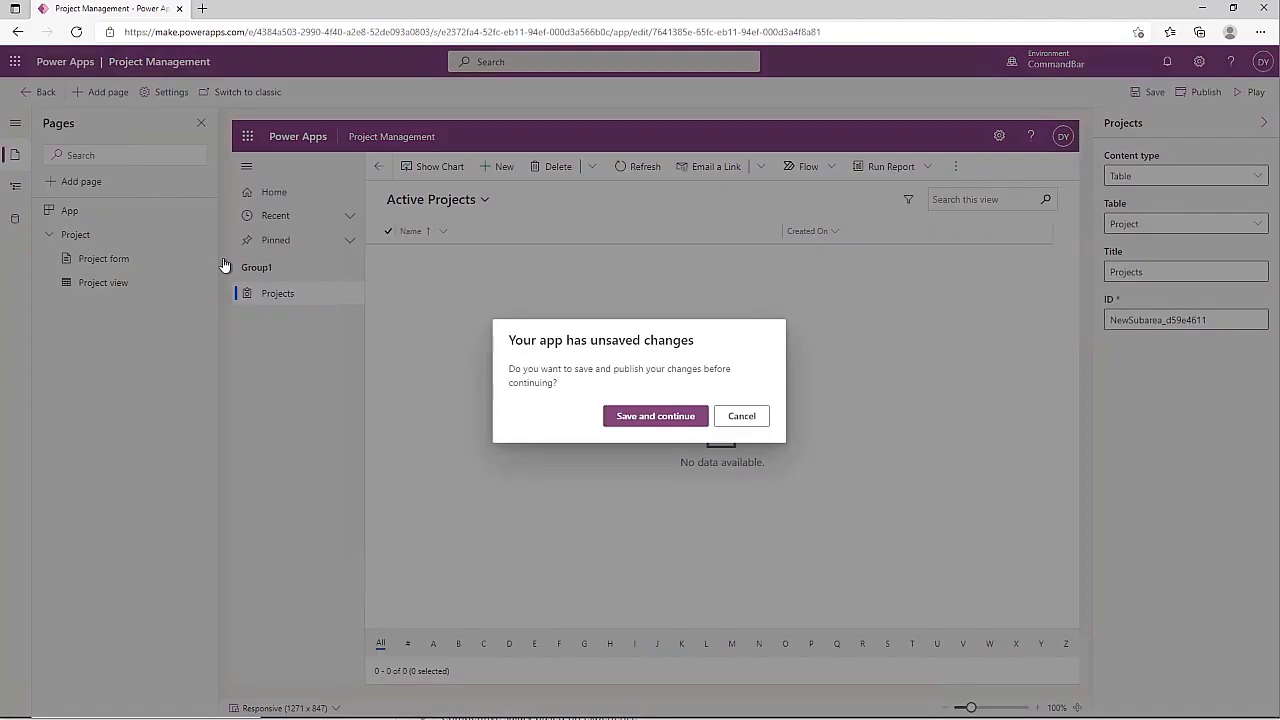
left_click(648, 422)
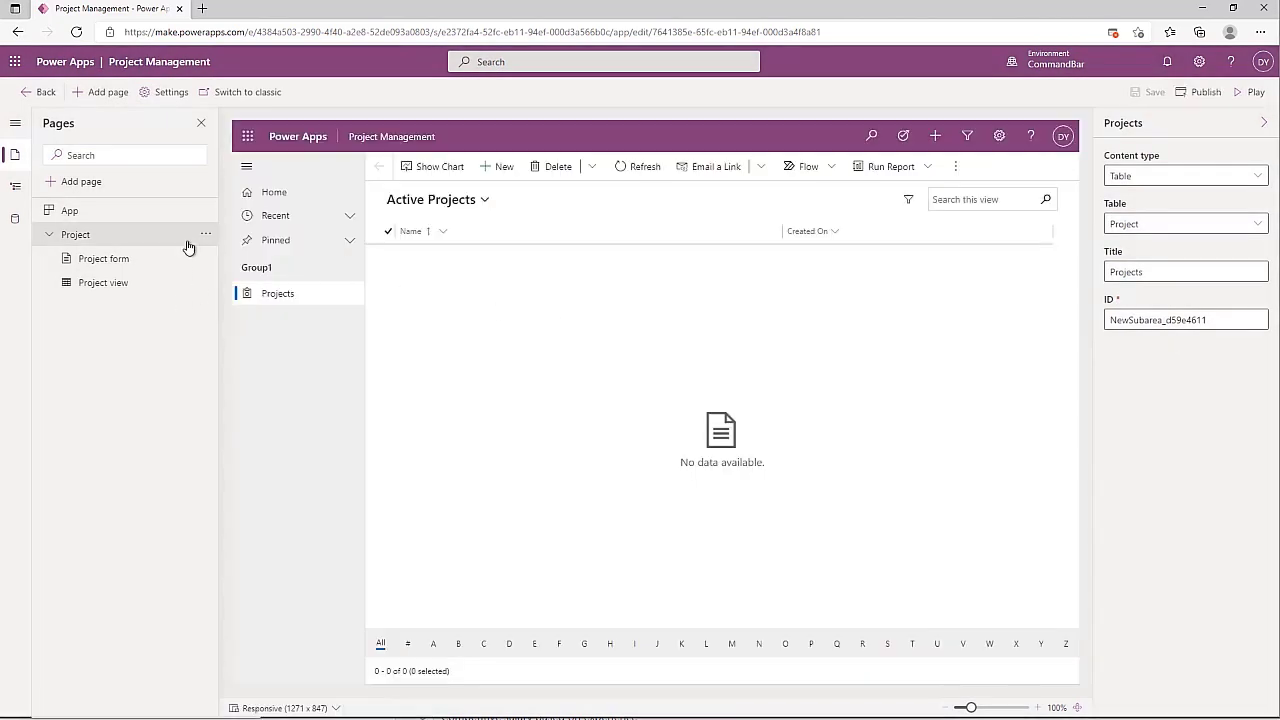
left_click(205, 234)
left_click(225, 262)
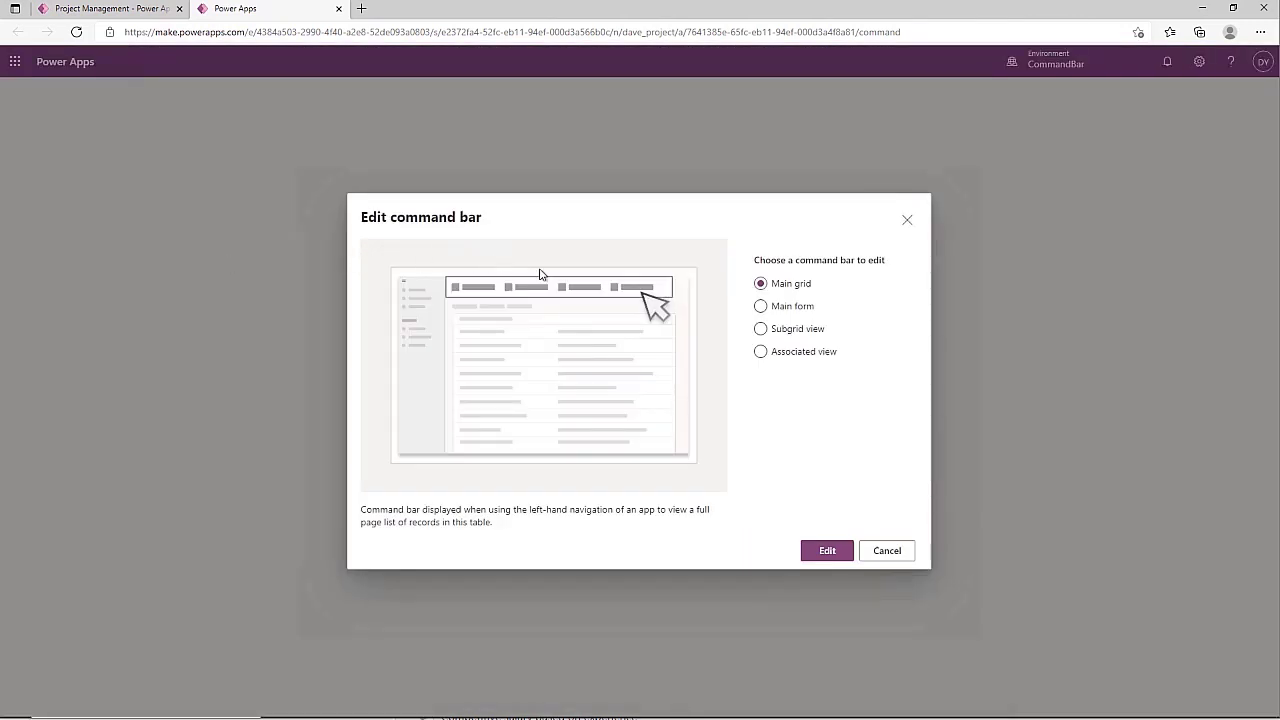
Preview each command bar option, then select Main form for Project and start editing it
left_click(760, 312)
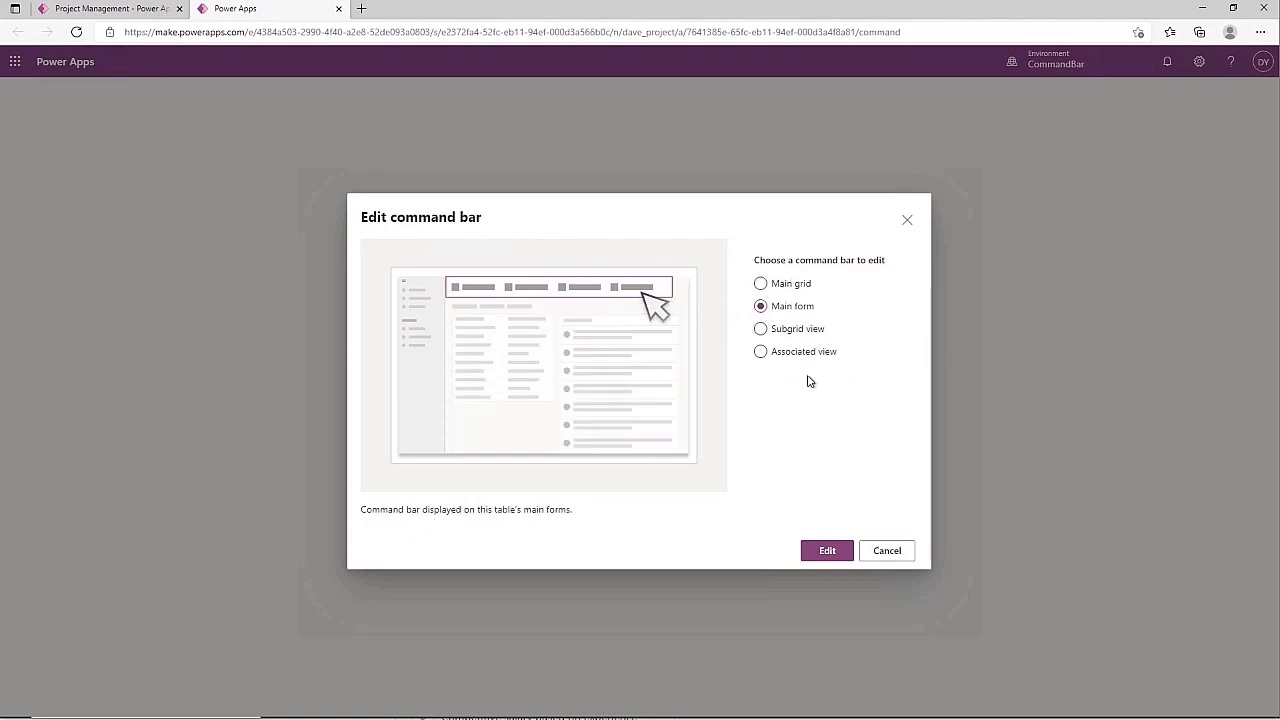
left_click(760, 334)
left_click(761, 358)
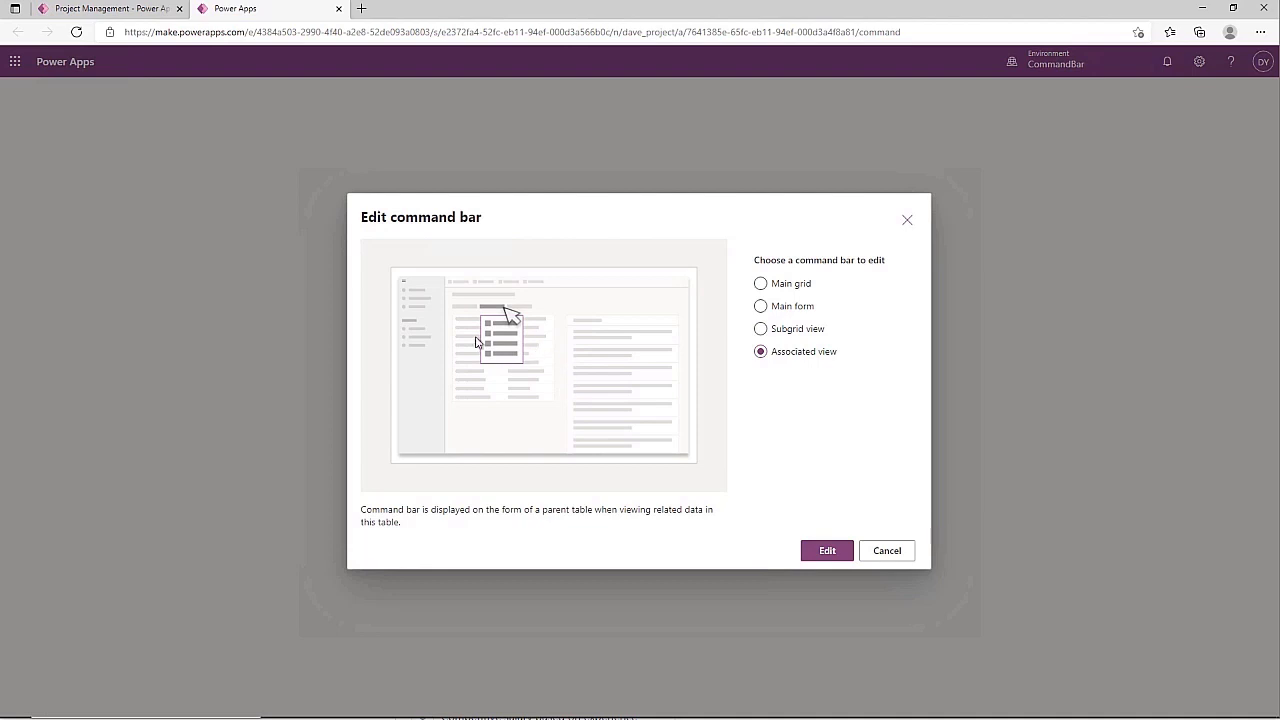
left_click(760, 284)
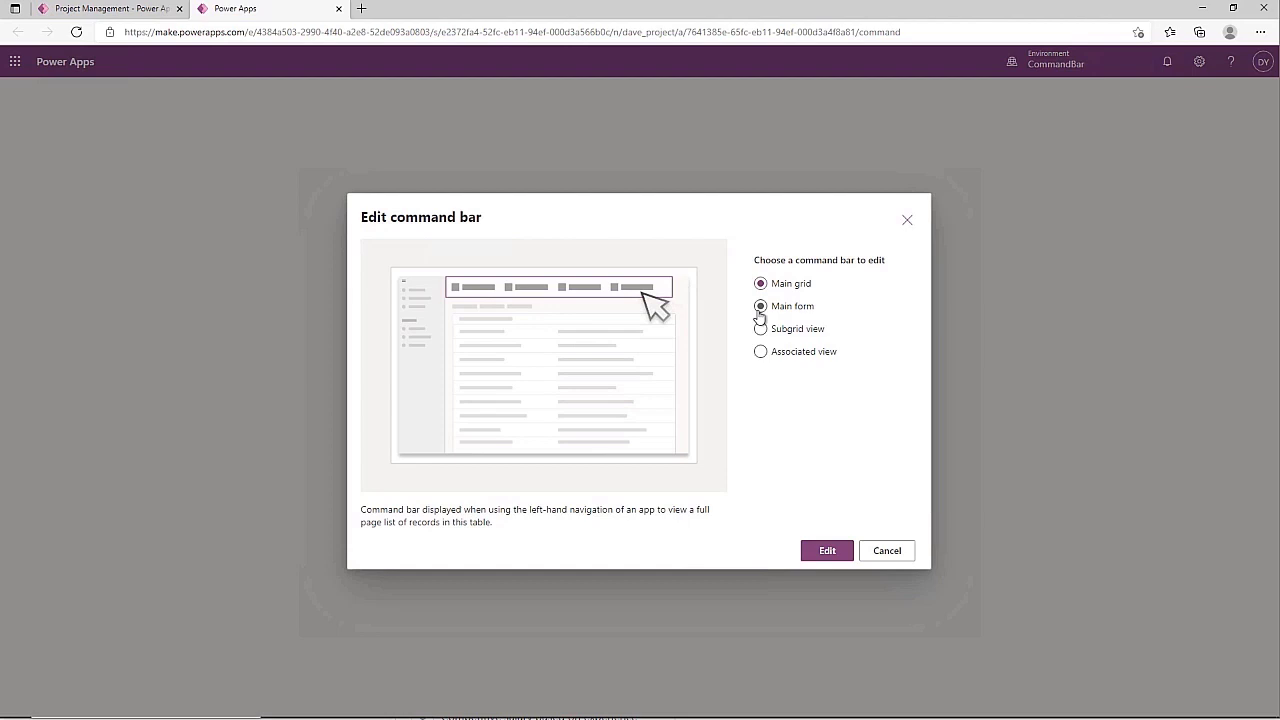
left_click(758, 308)
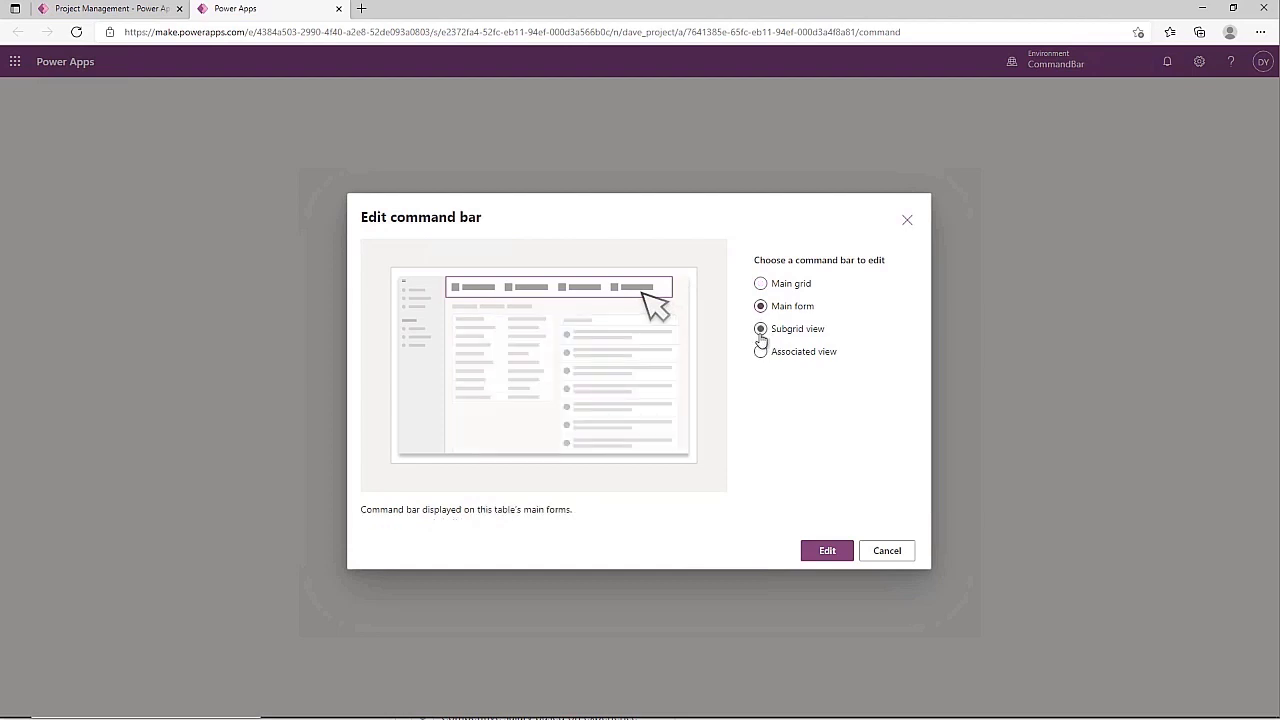
left_click(827, 551)
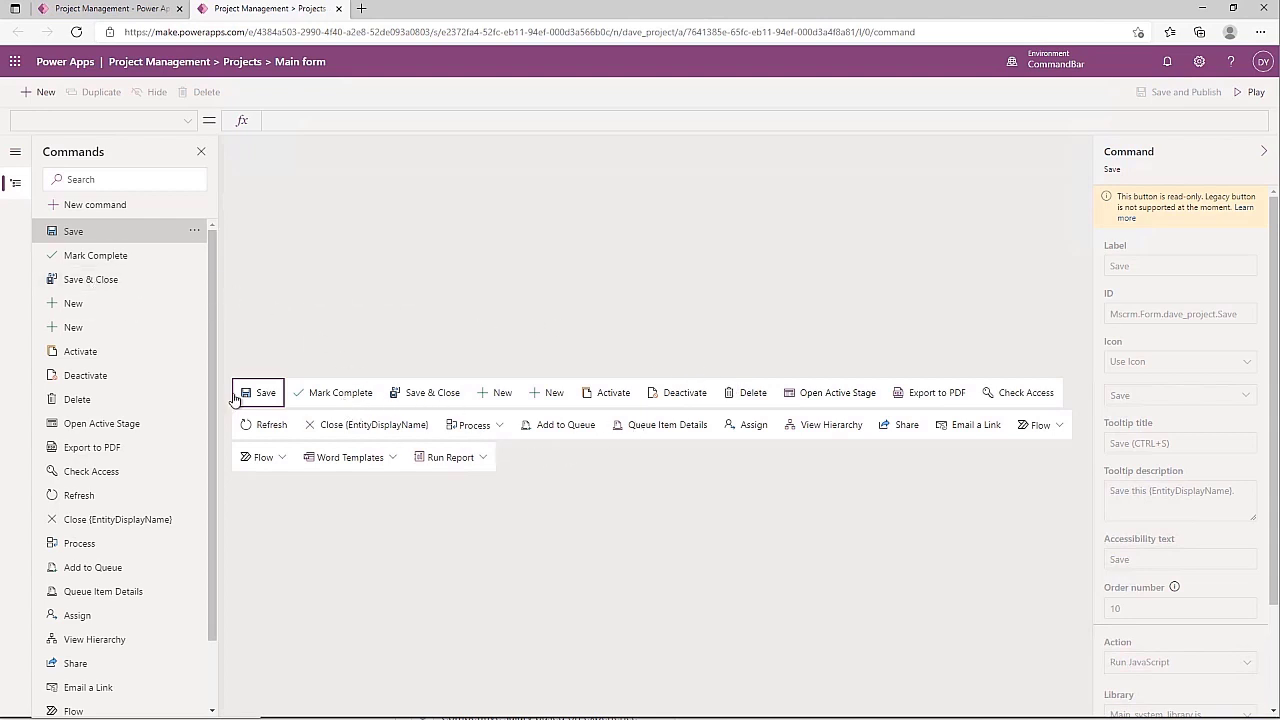
Review the built-in Refresh and Activate commands in the main form's Commands list
scroll(106, 312, "down", 1)
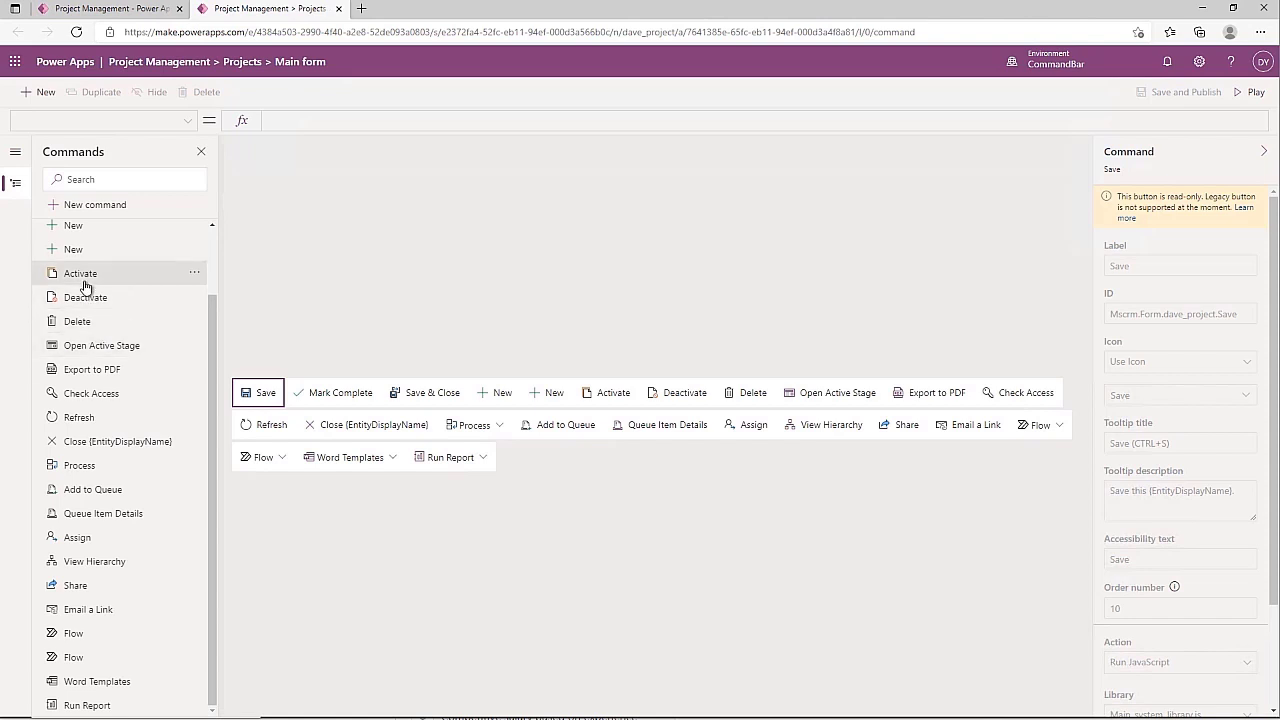
scroll(94, 300, "up", 1)
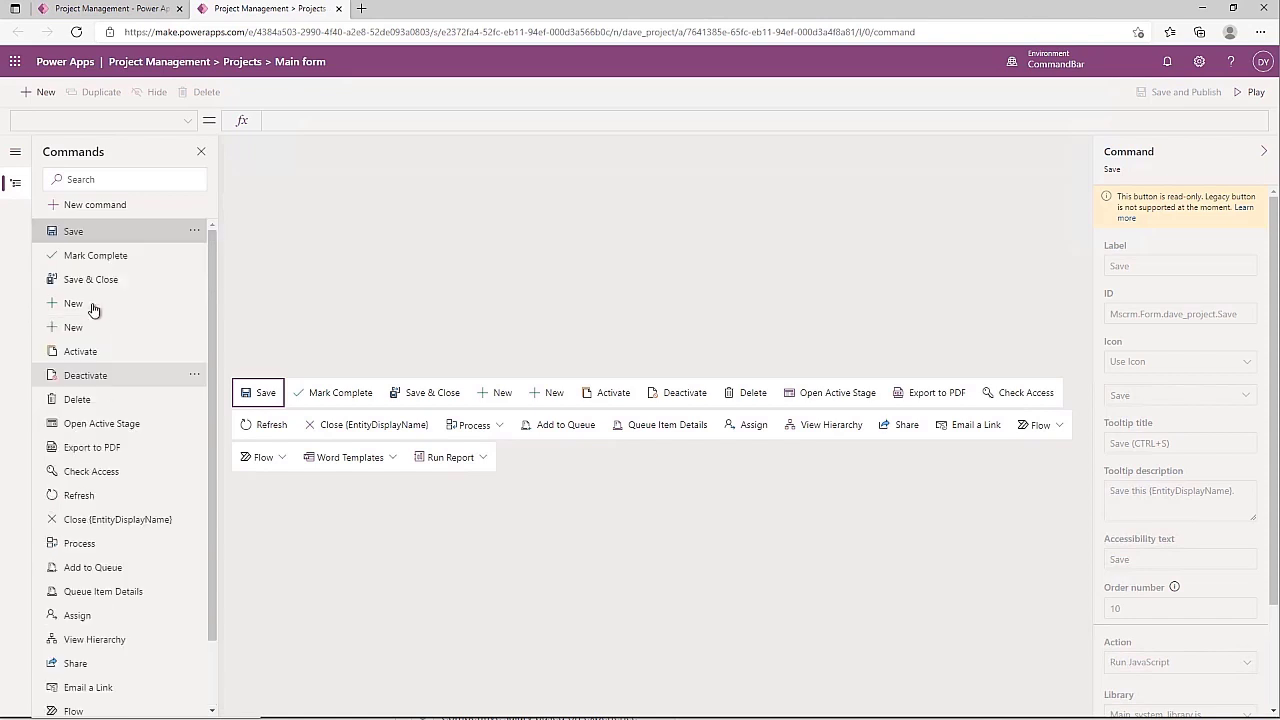
left_click(86, 495)
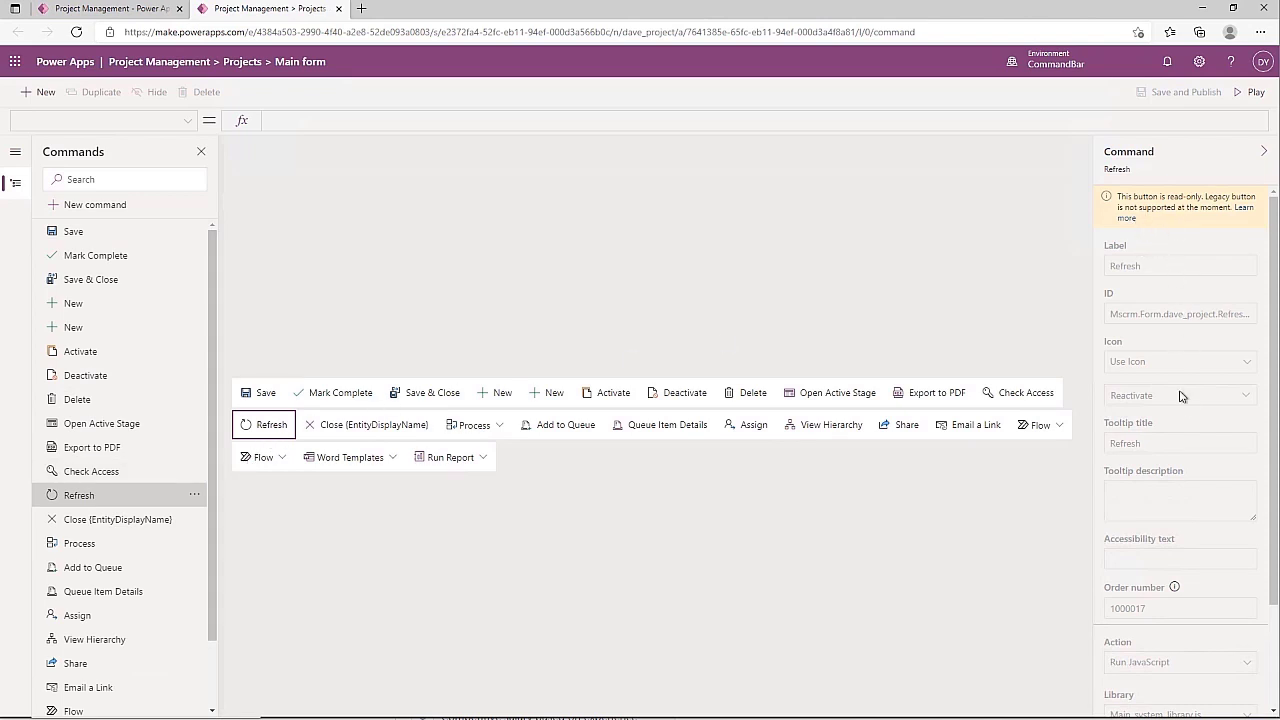
scroll(1184, 455, "down", 2)
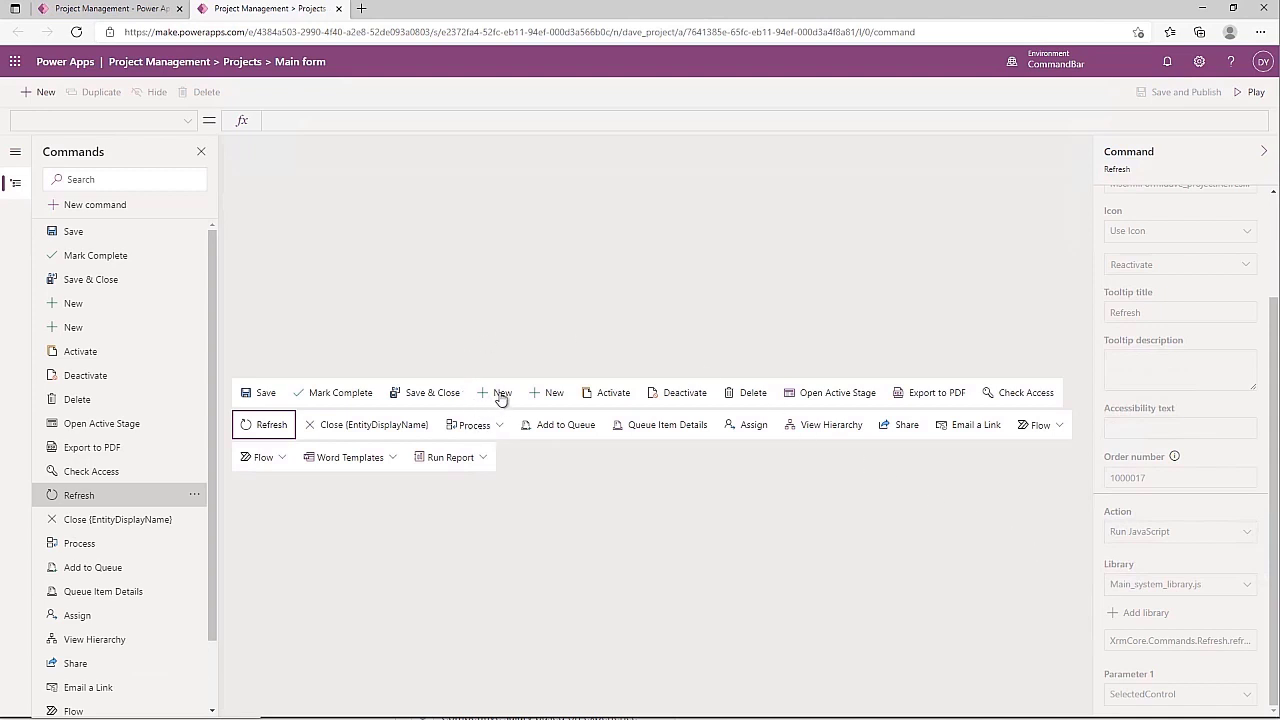
left_click(608, 393)
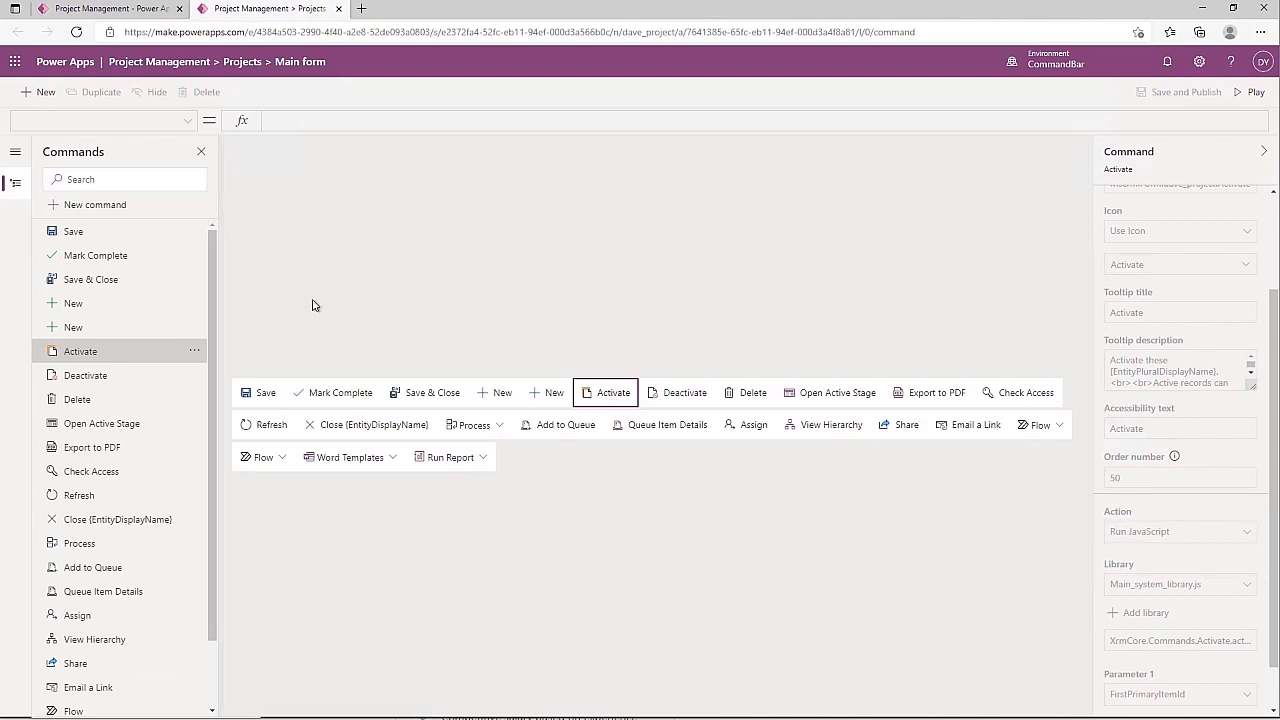
Add a new command to the Projects main form bar and label it 'Copy'
left_click(117, 208)
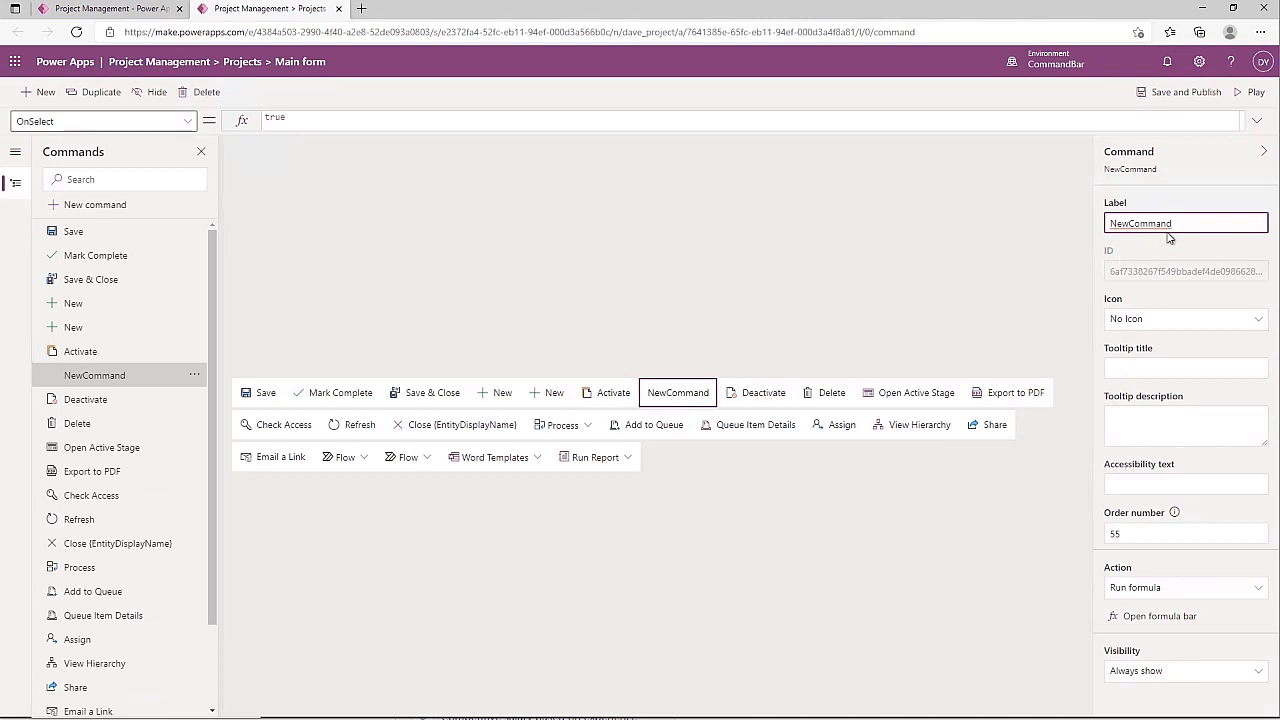
left_click_drag(1178, 222, 952, 219)
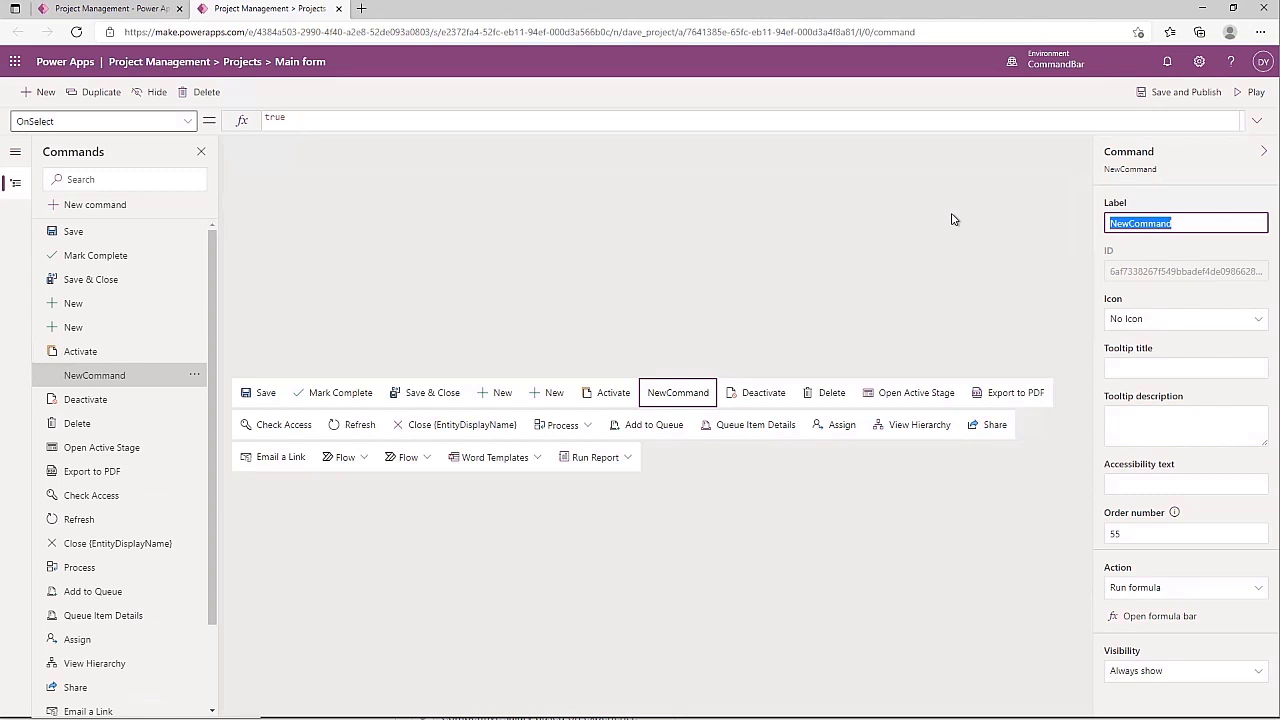
type("Copy")
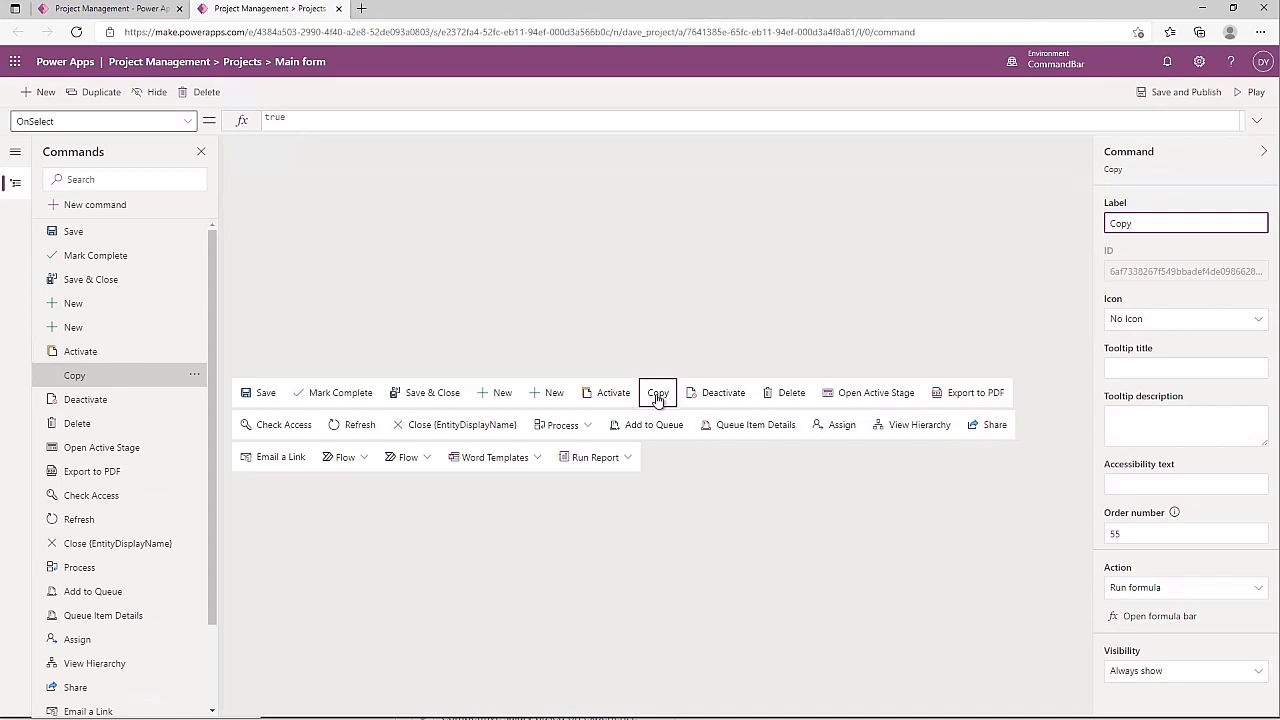
left_click(1189, 330)
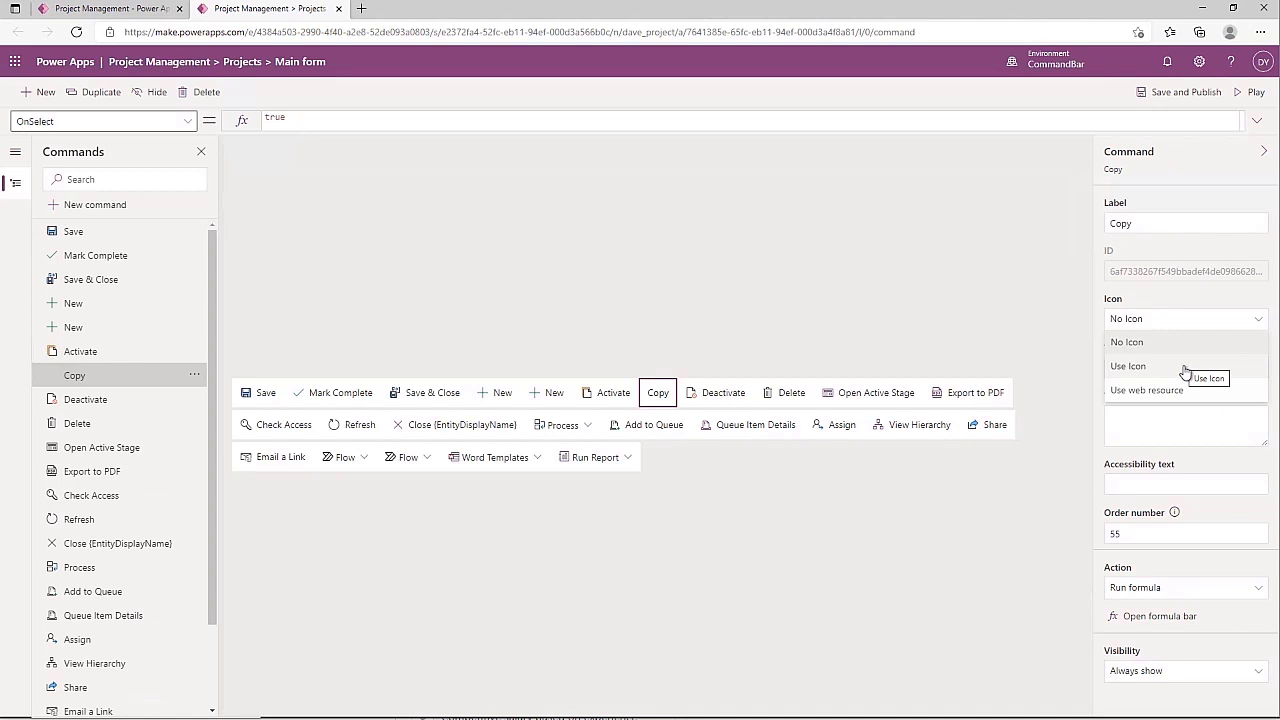
Set the Copy command's icon to the built-in Clone icon
left_click(1185, 368)
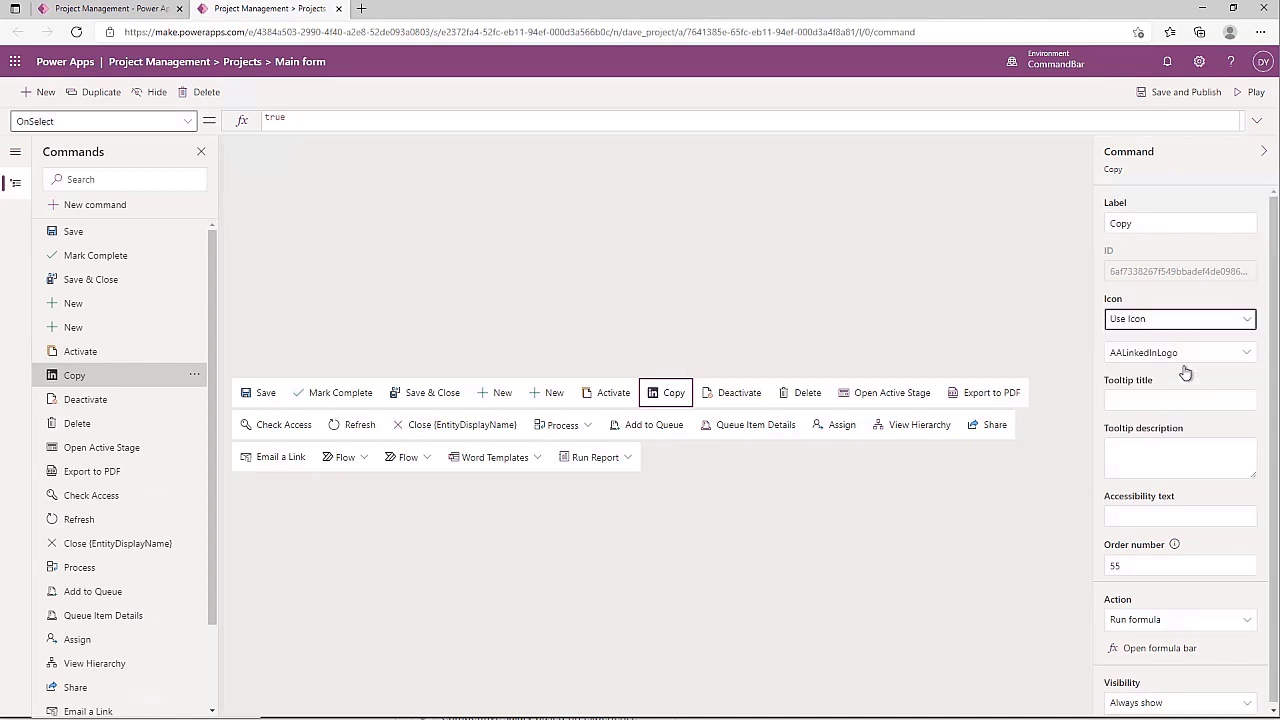
left_click(1248, 356)
left_click(1248, 356)
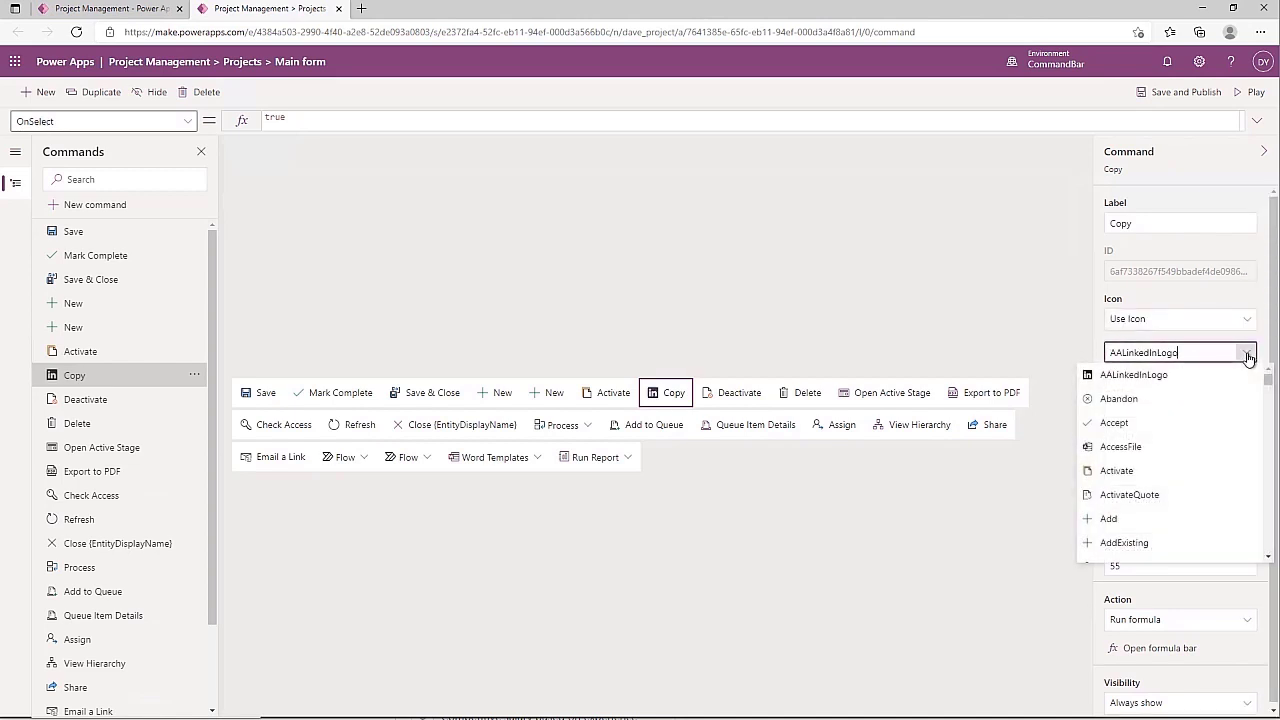
scroll(1188, 432, "down", 1)
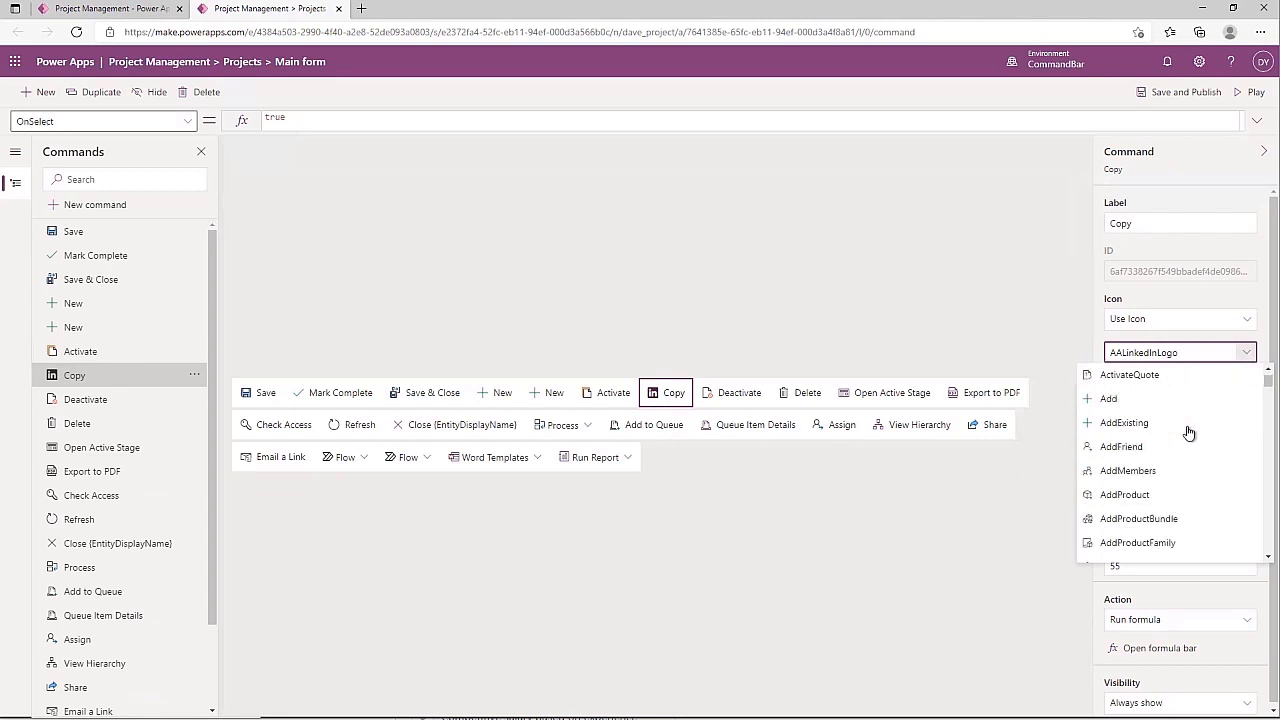
scroll(1188, 432, "down", 6)
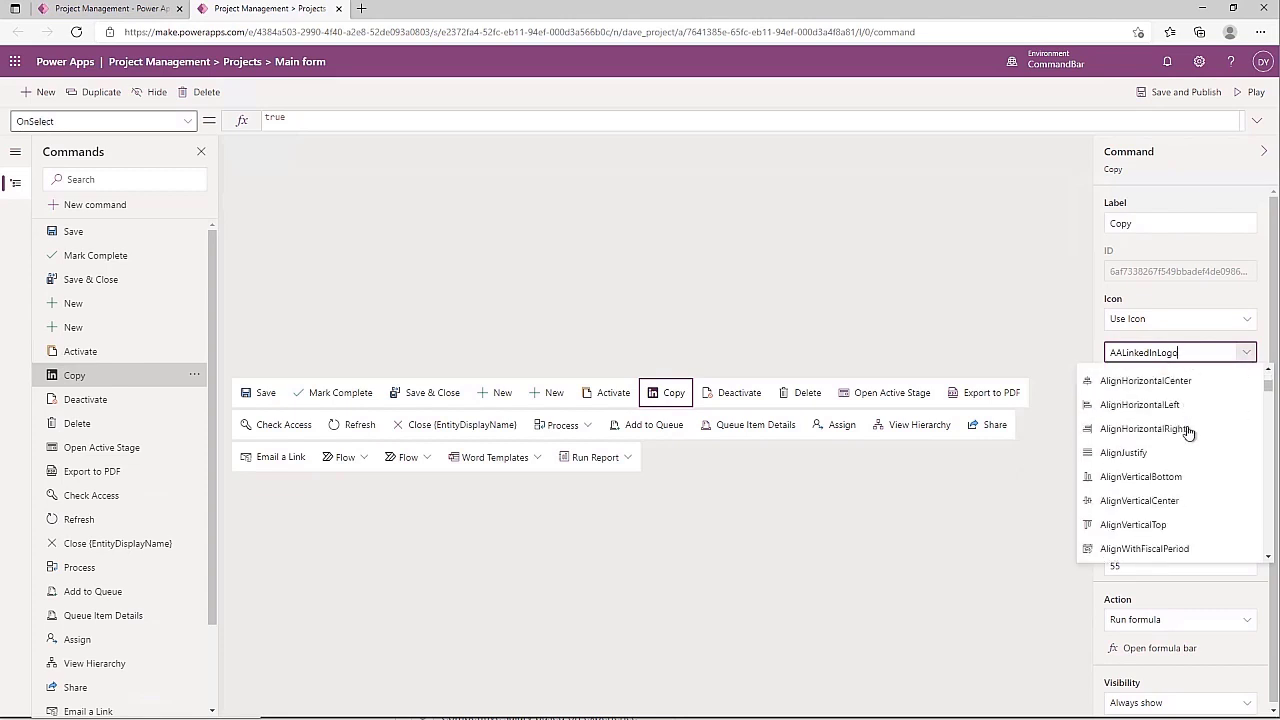
scroll(1188, 432, "down", 1)
scroll(1188, 432, "down", 4)
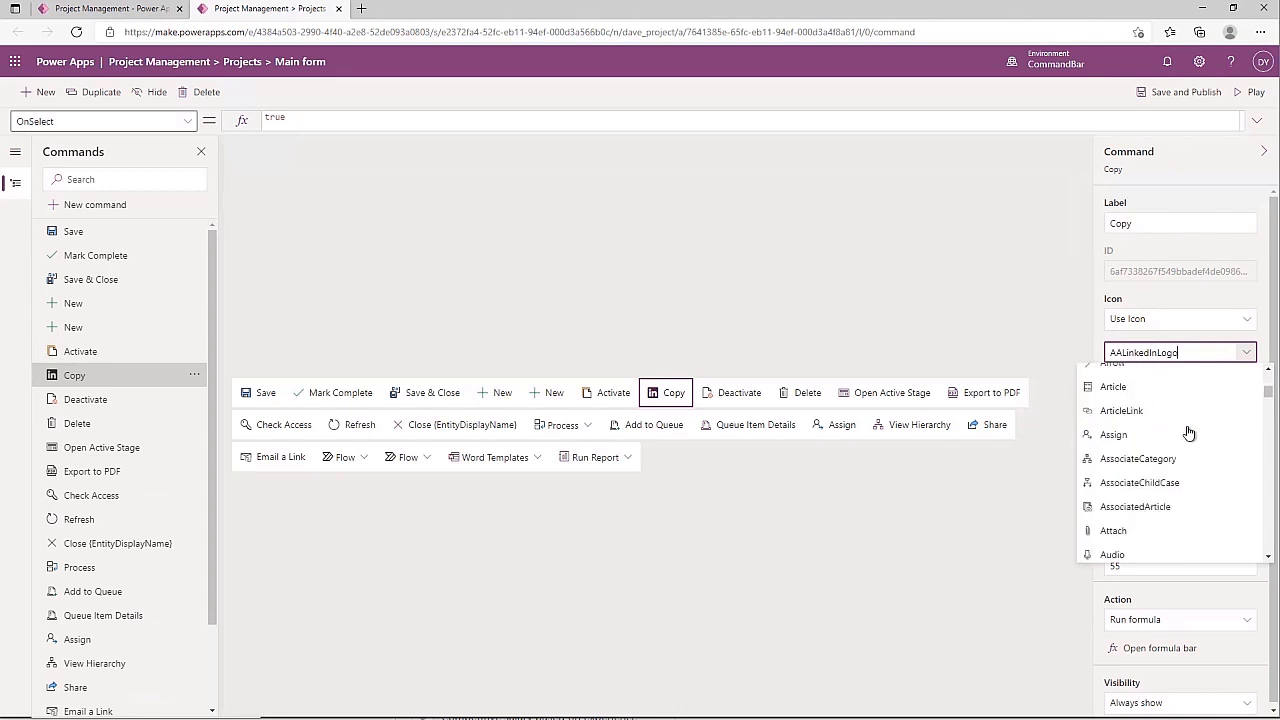
scroll(1188, 432, "down", 4)
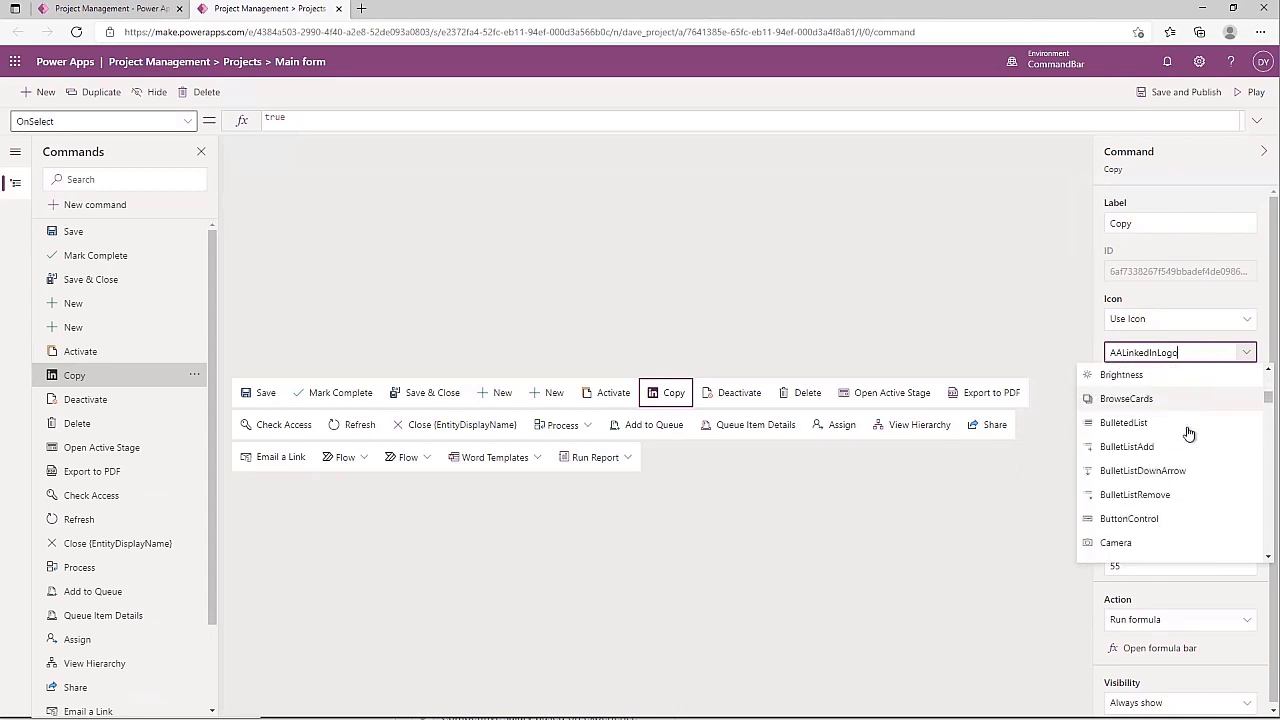
scroll(1188, 432, "down", 4)
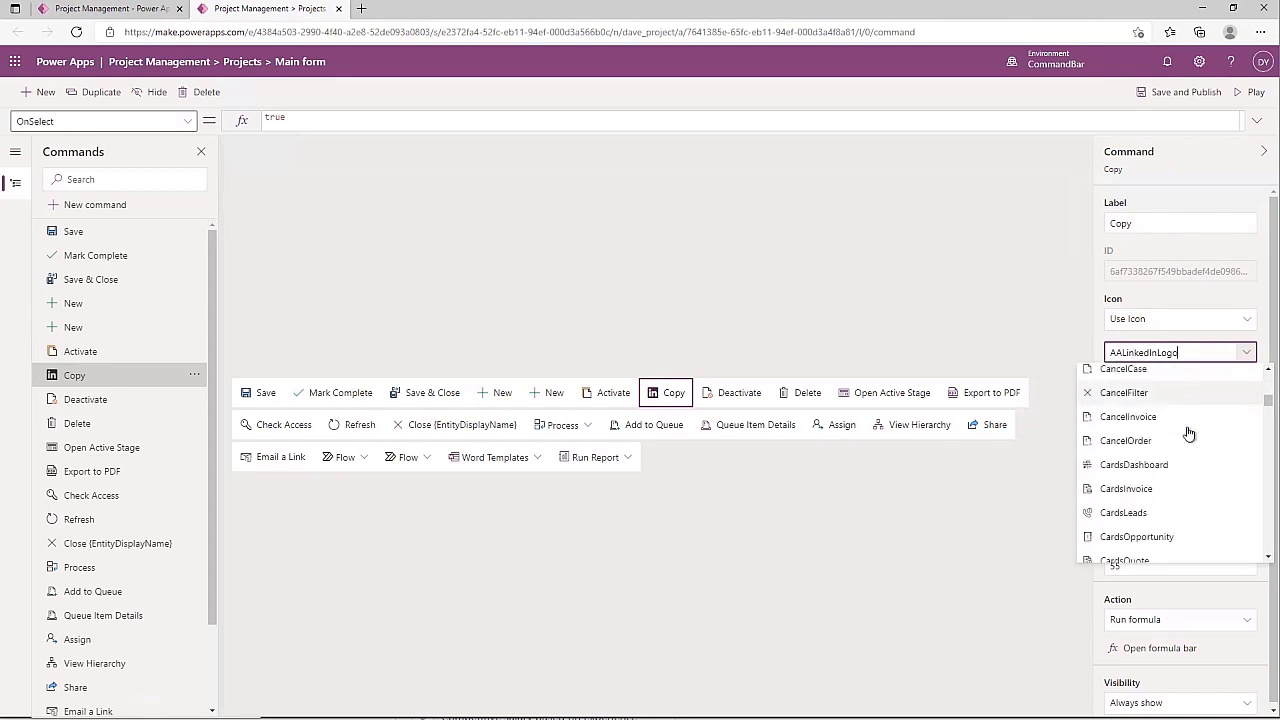
scroll(1188, 432, "down", 4)
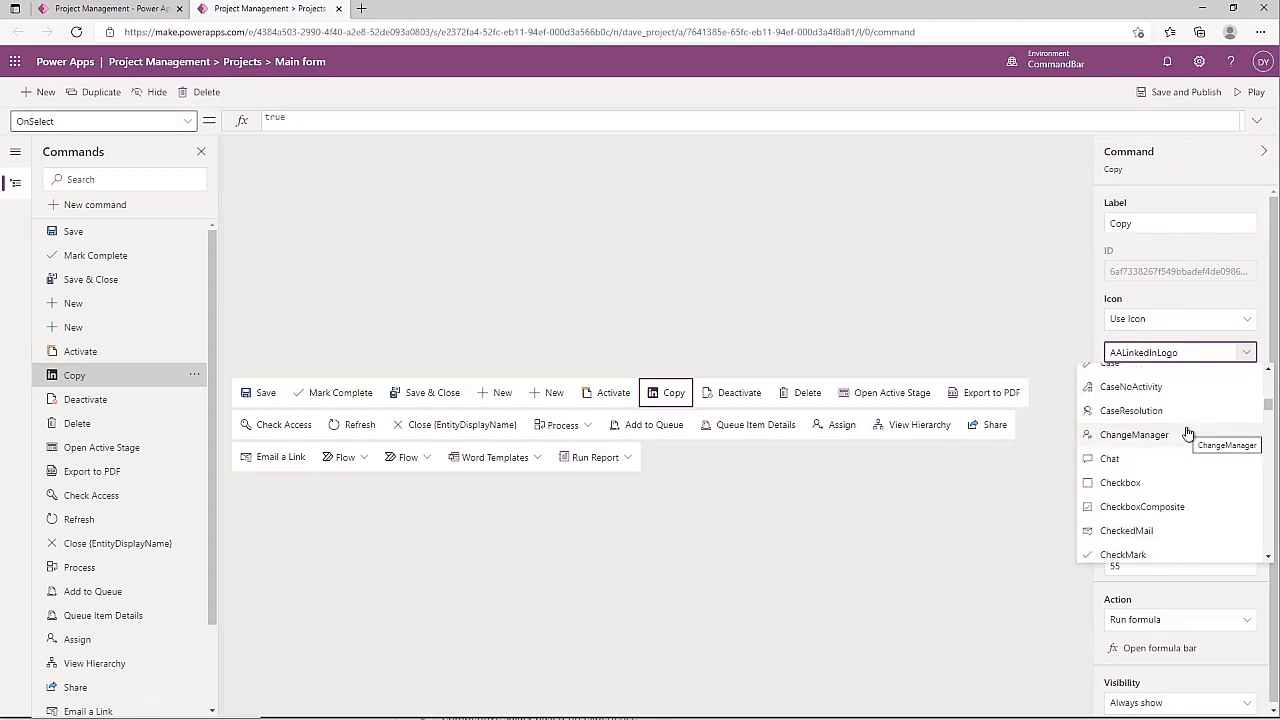
scroll(1188, 432, "down", 3)
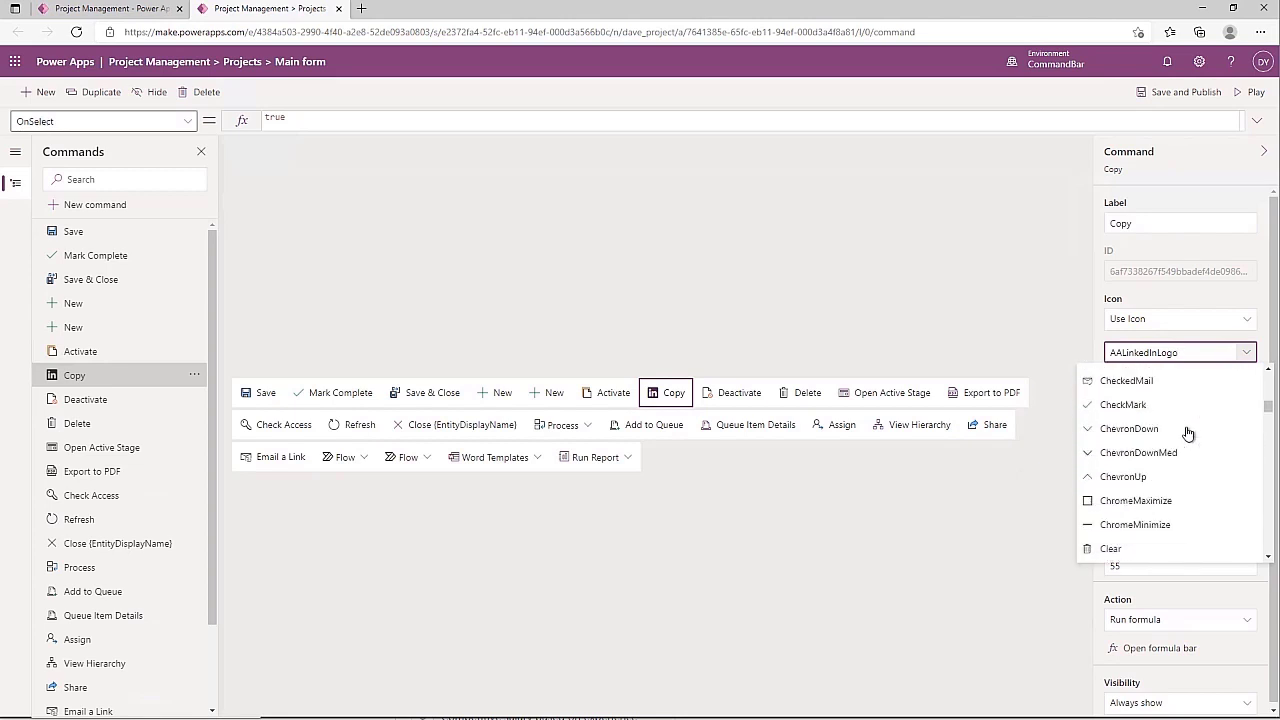
scroll(1188, 432, "down", 2)
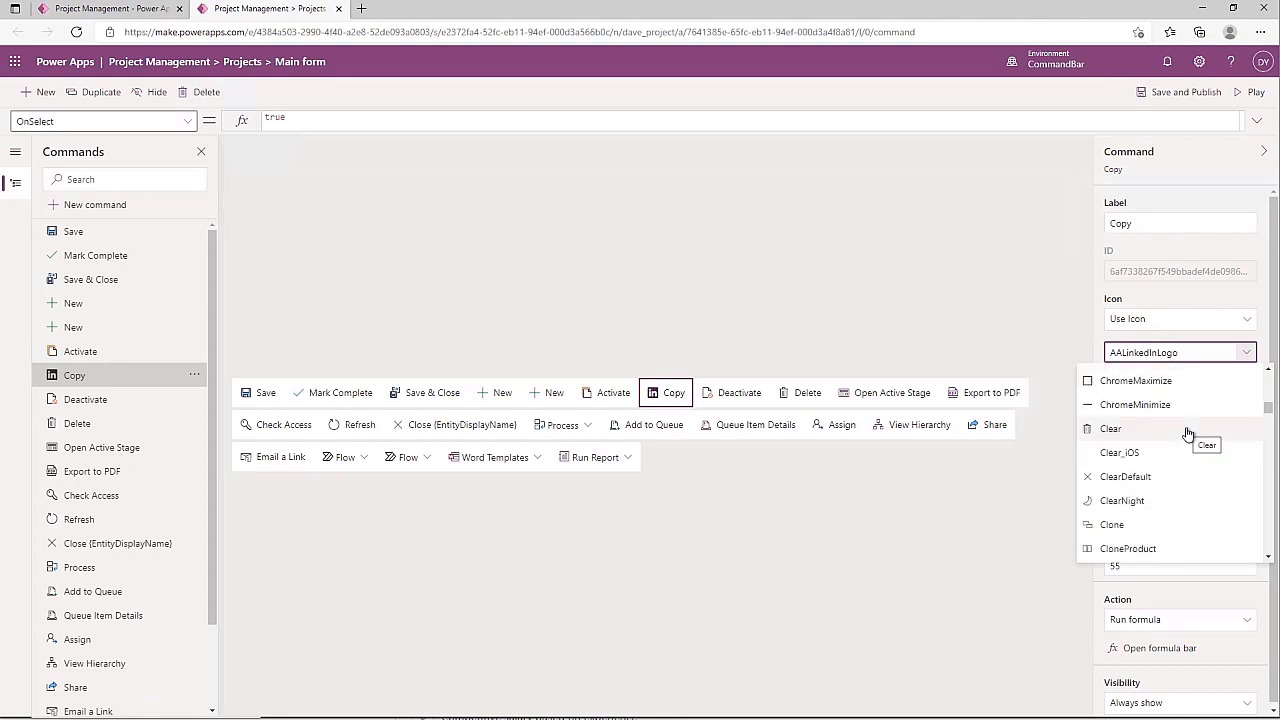
scroll(1188, 432, "down", 1)
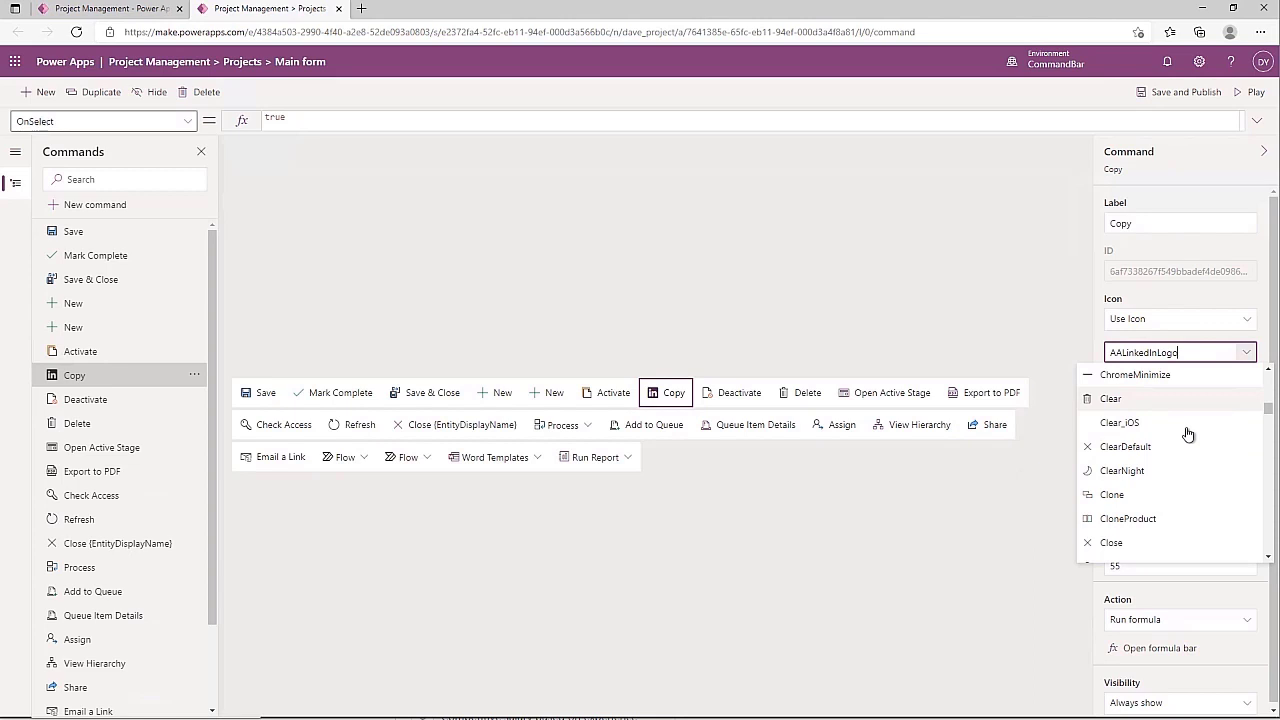
scroll(1188, 432, "down", 6)
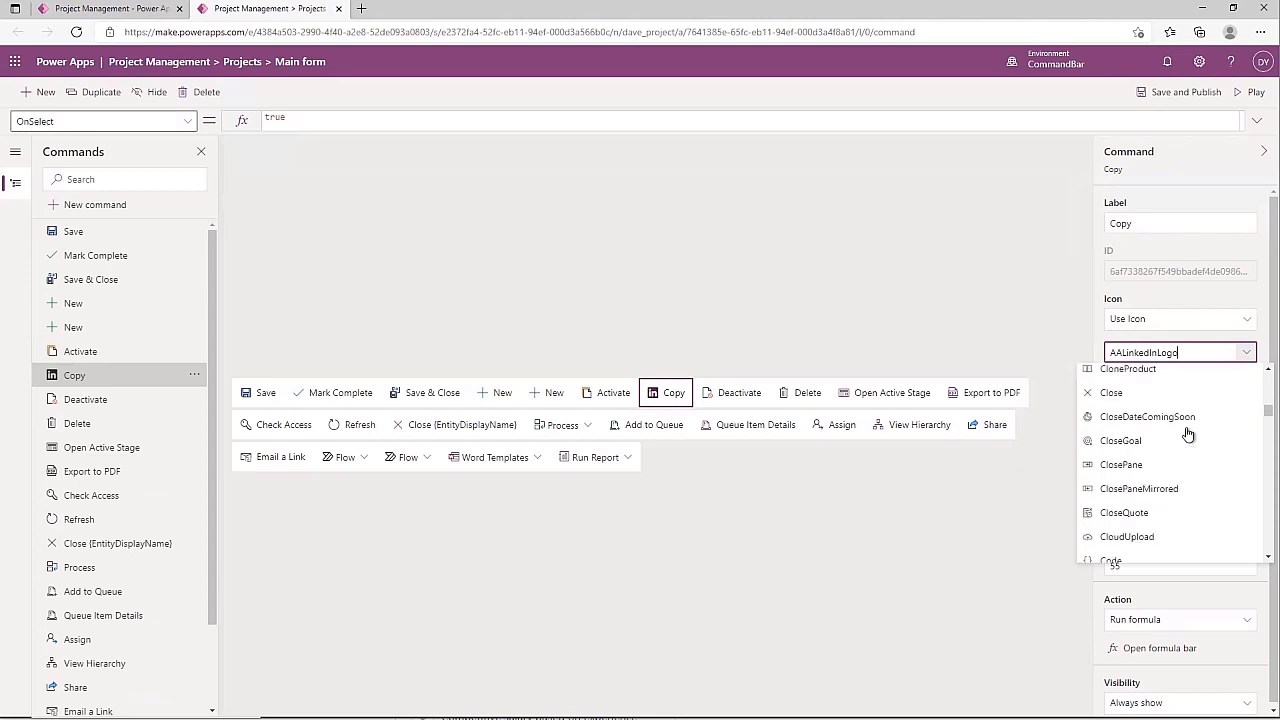
scroll(1188, 432, "down", 1)
scroll(1188, 432, "up", 2)
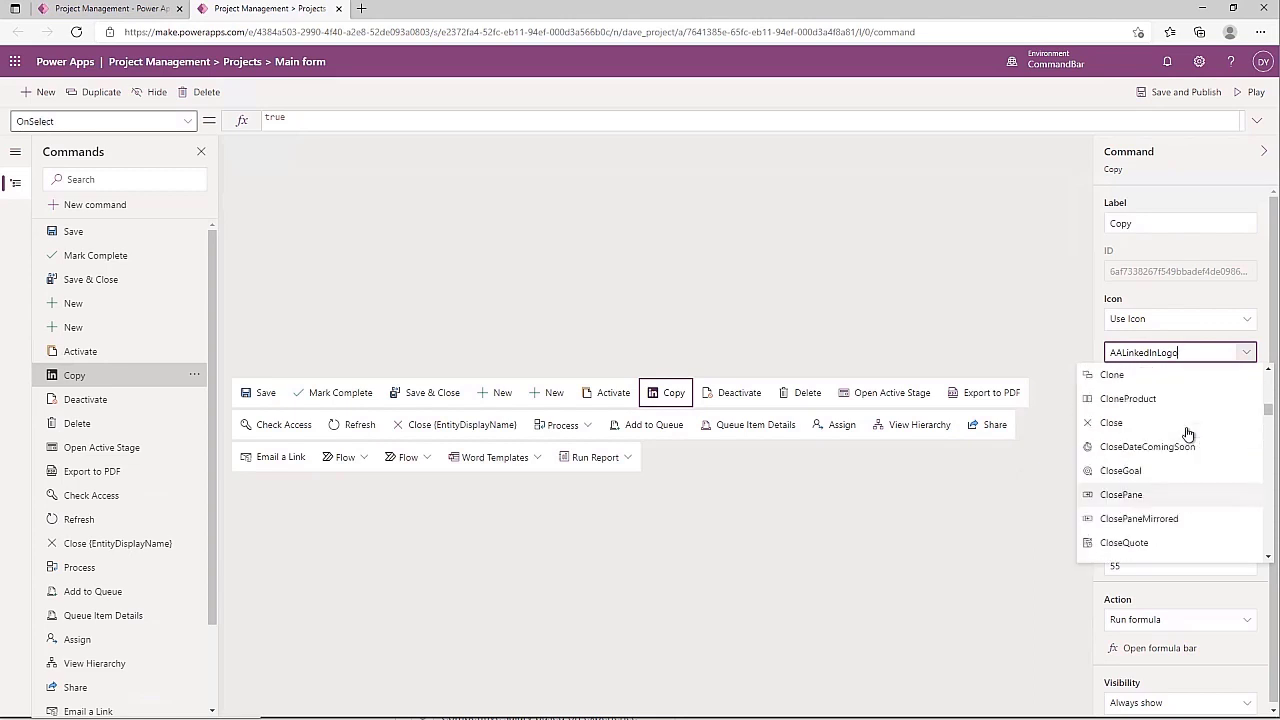
left_click(1128, 378)
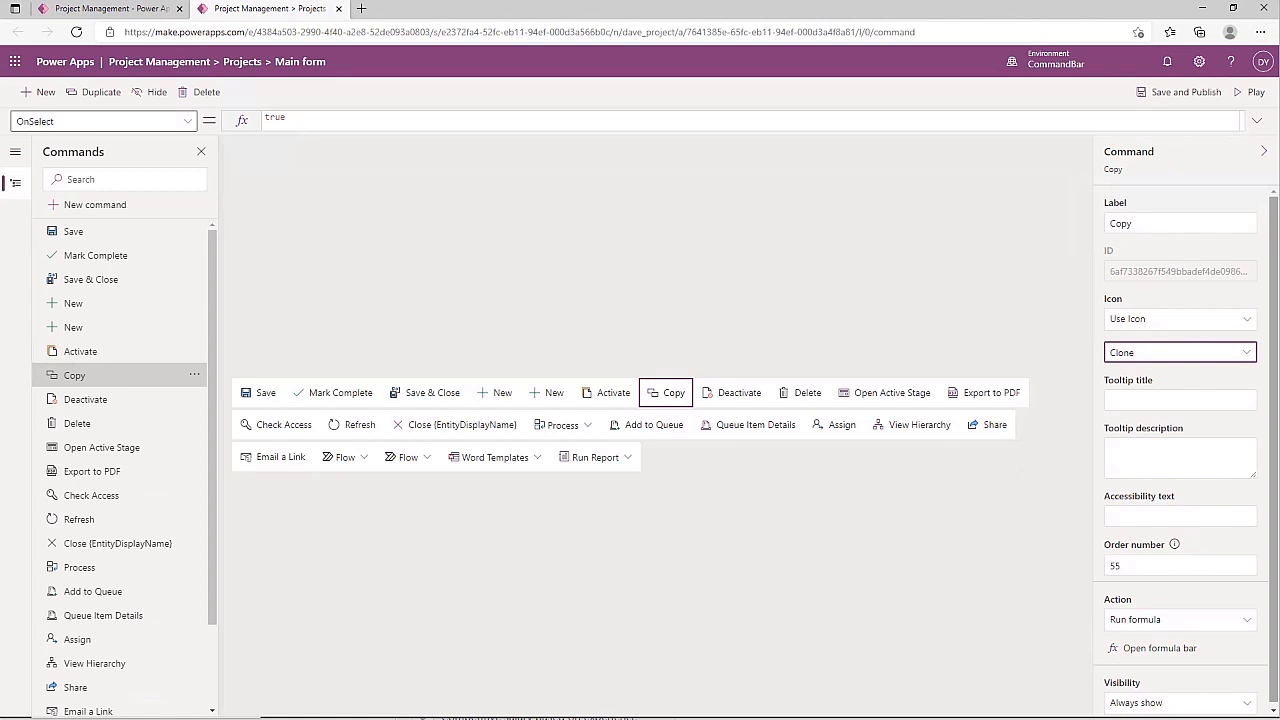
Set the Copy command's tooltip title to 'Copy a project'
left_click(1134, 402)
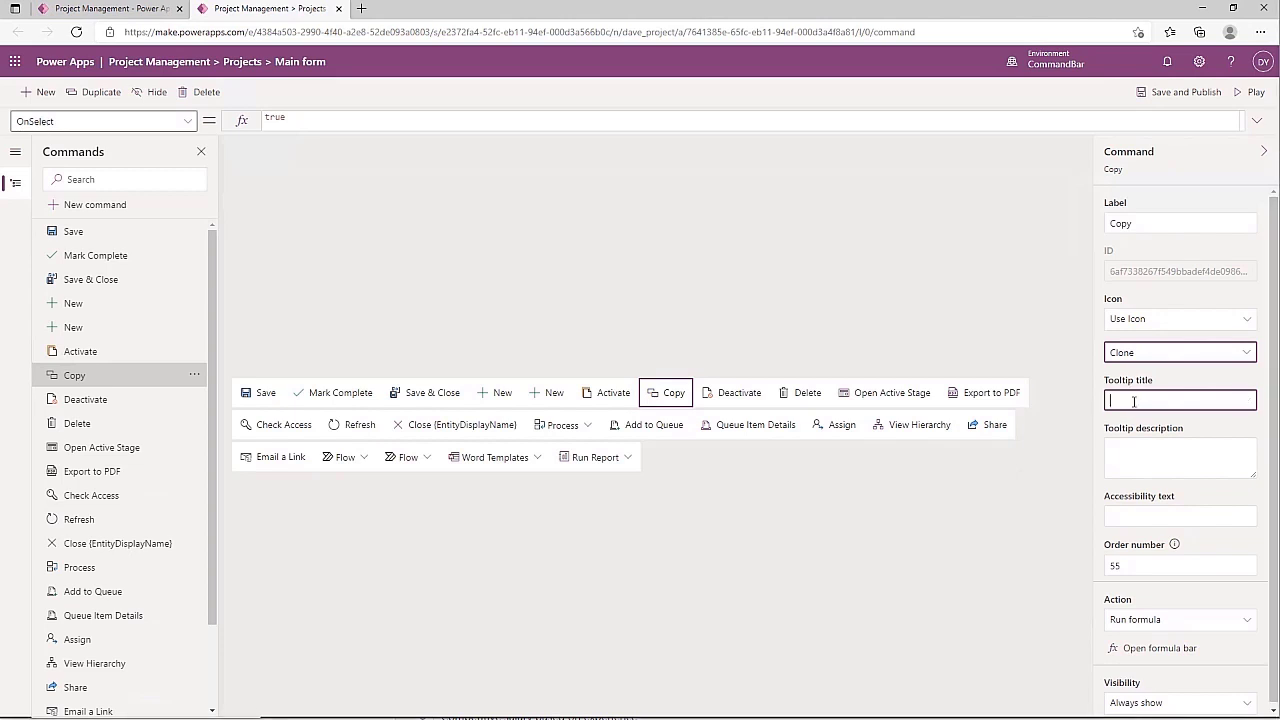
type("Copy a project")
key("Tab")
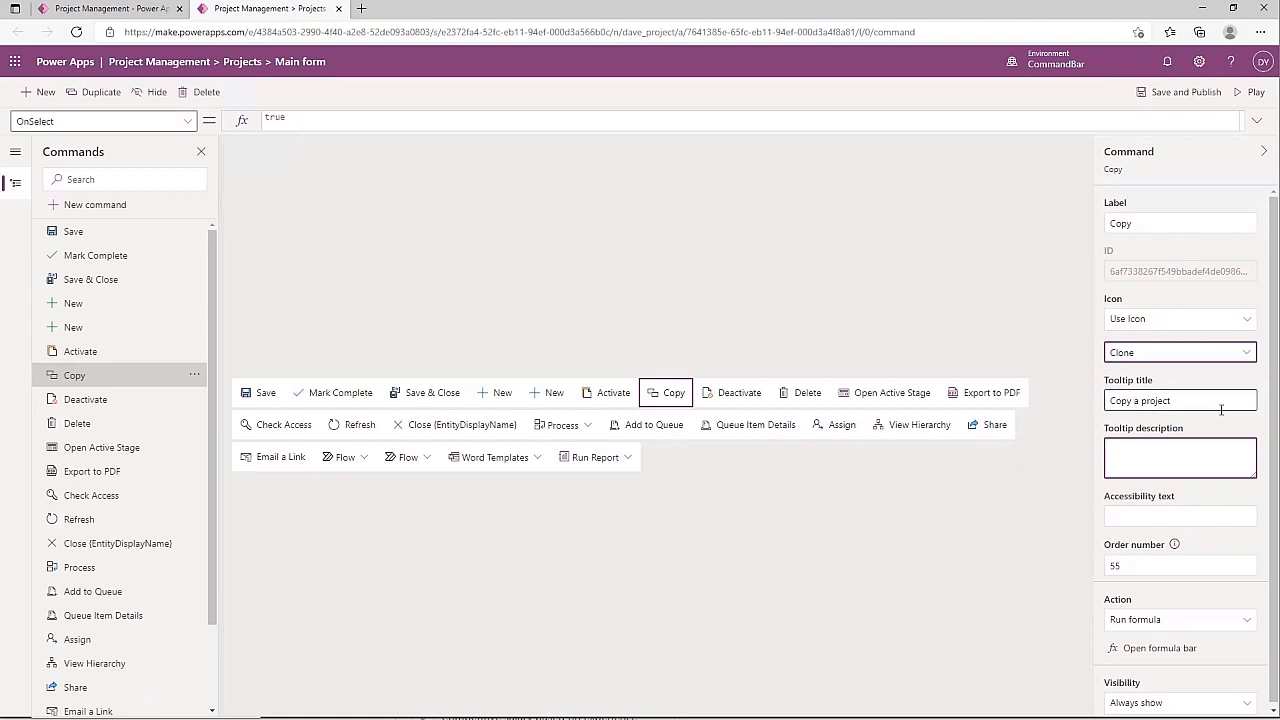
Set tooltip description to 'Copy a project and all tasks' and accessibility text to 'Copy a project'
left_click_drag(1188, 403, 1098, 404)
key("ctrl+c")
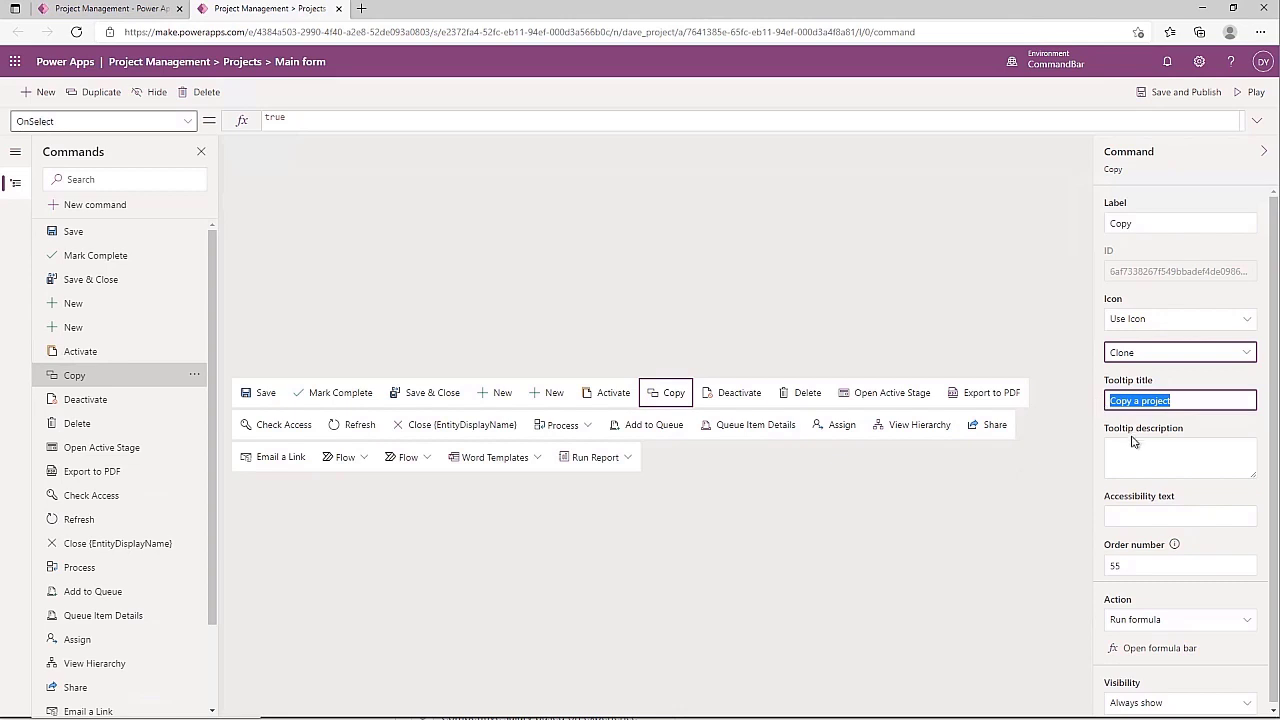
left_click(1126, 444)
key("ctrl+v")
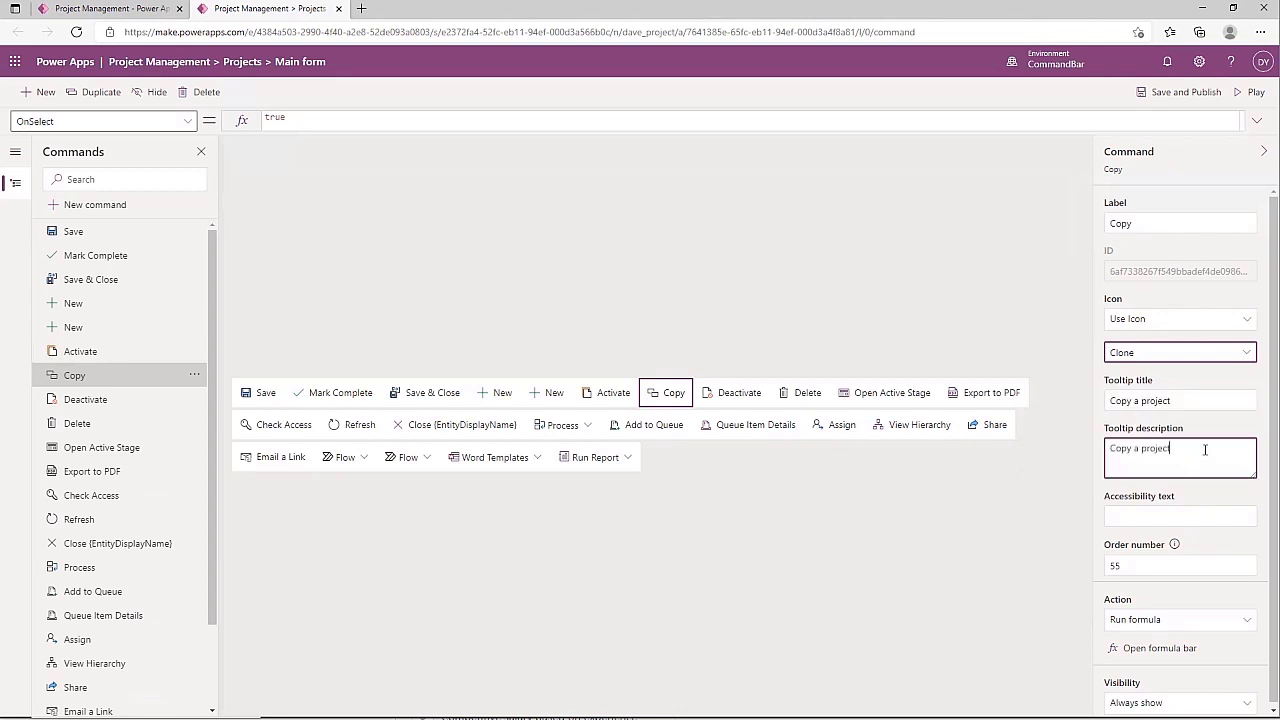
type("and all tasks")
left_click(1171, 513)
left_click(1168, 518)
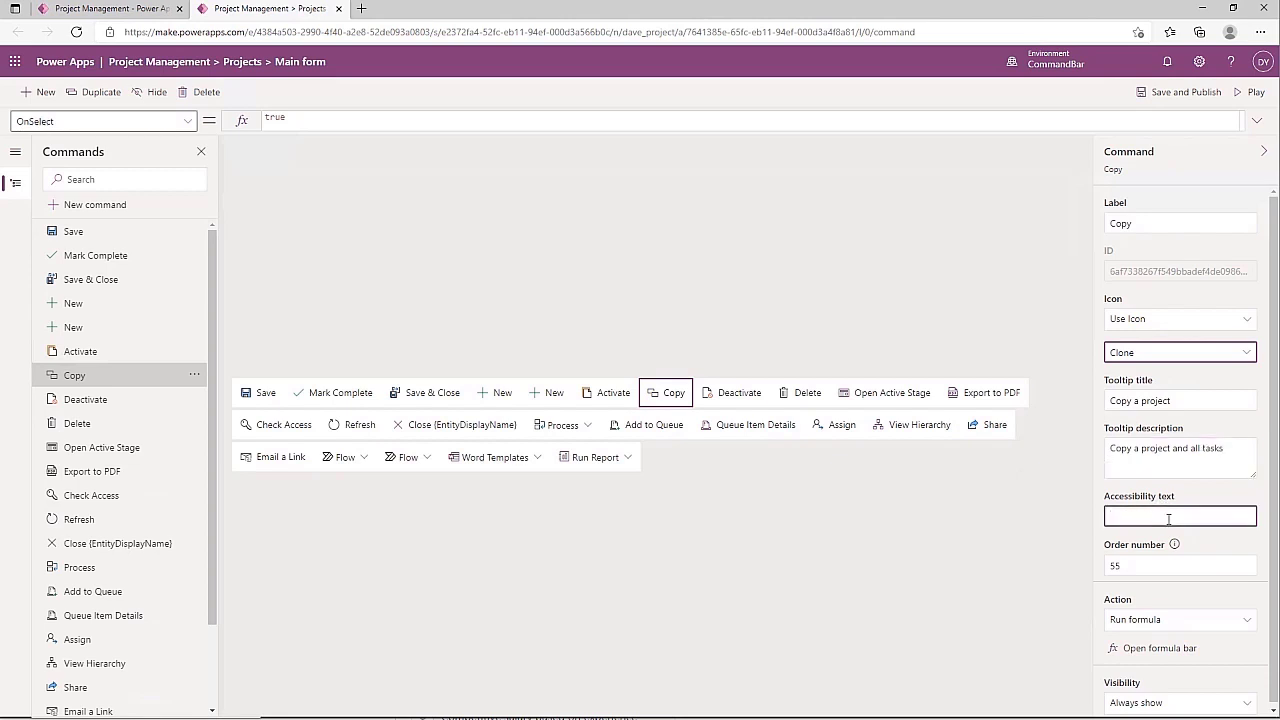
key("ctrl+v")
Change the Copy command's order number from 55 to 65
left_click(614, 403)
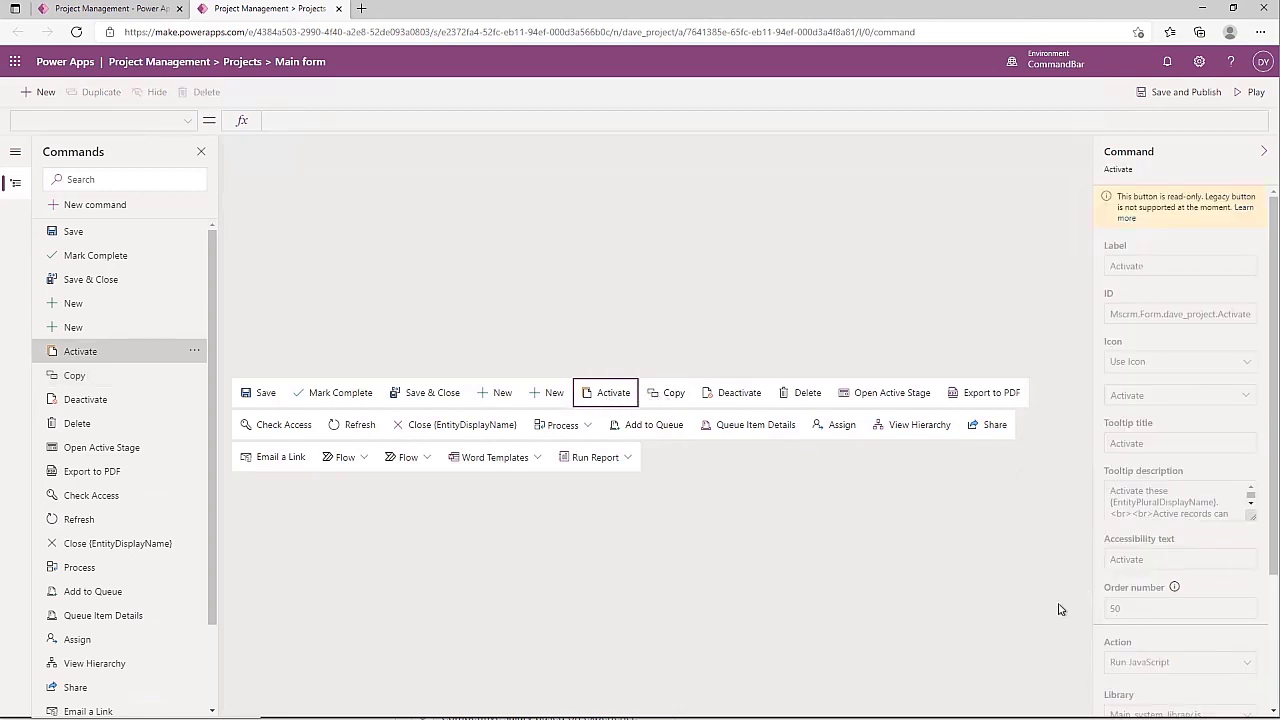
left_click(673, 398)
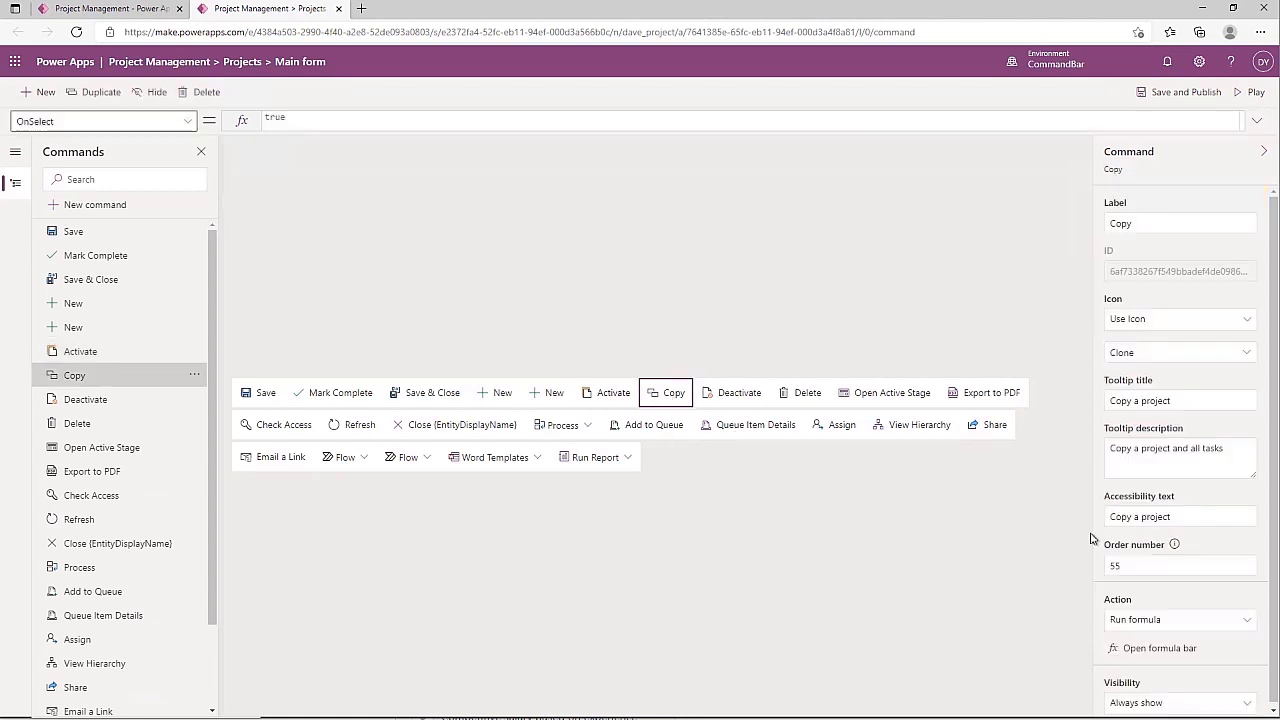
left_click(1134, 558)
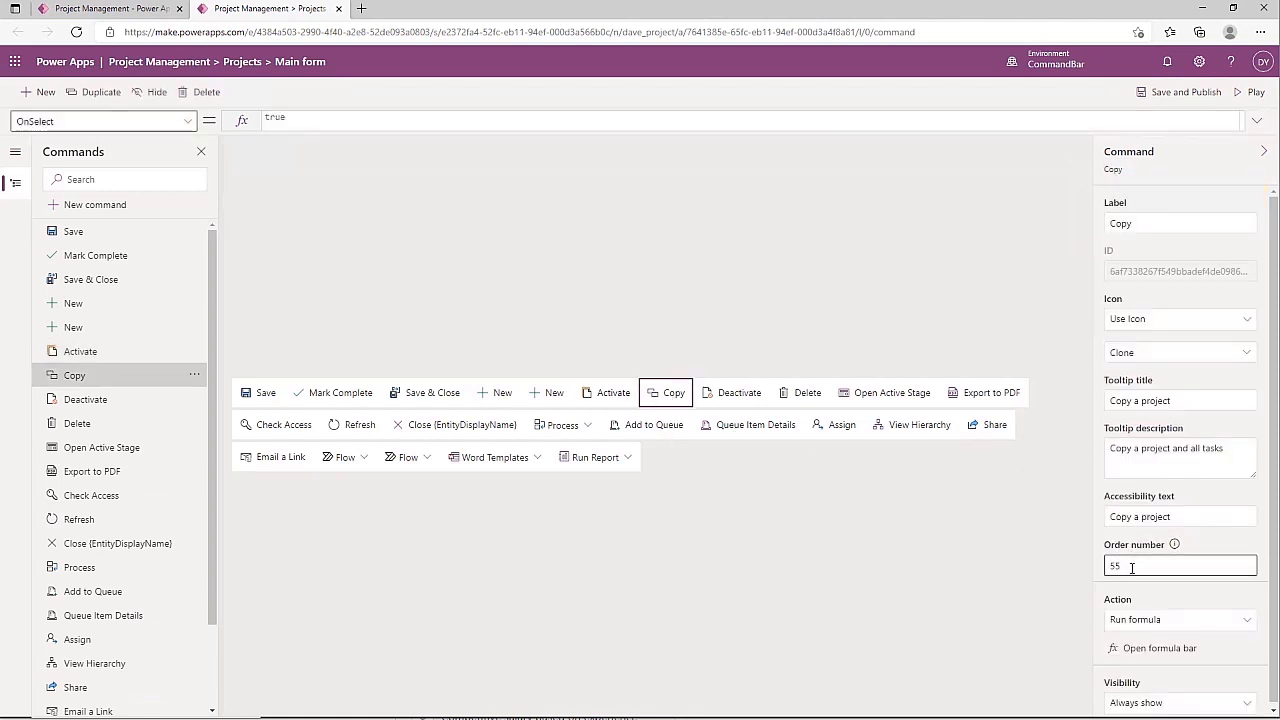
left_click_drag(1132, 568, 1067, 586)
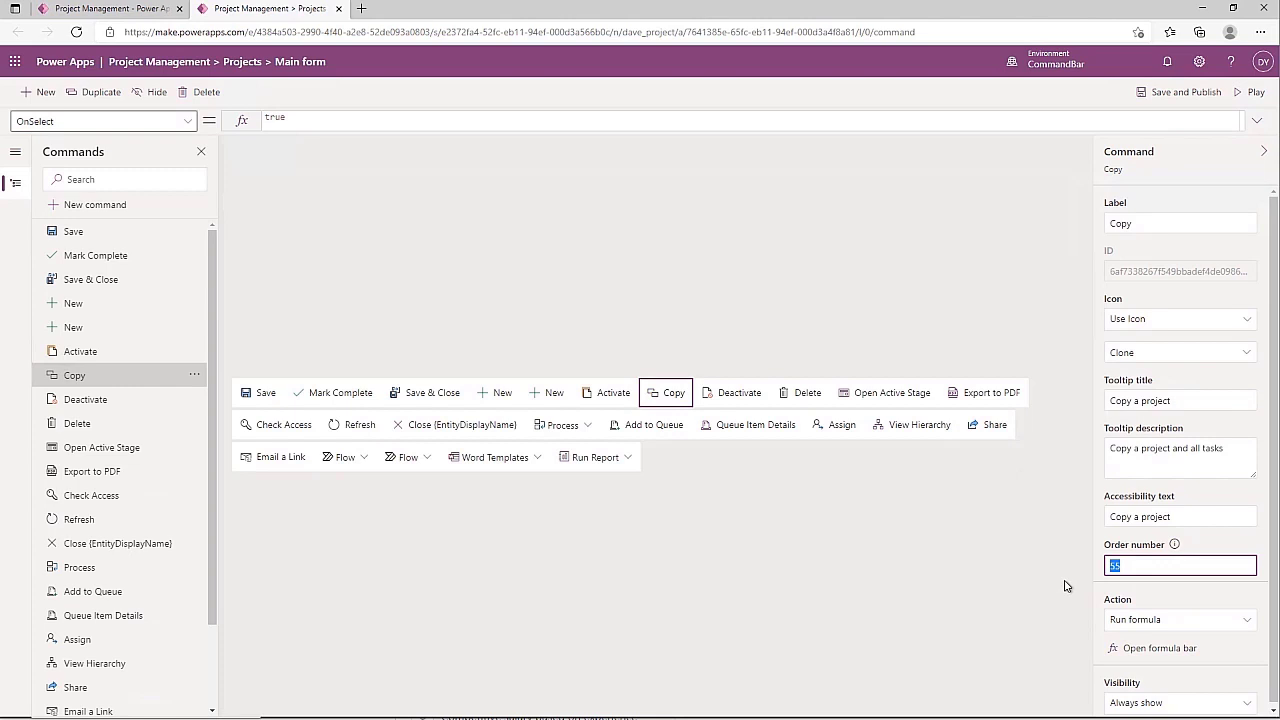
type("6")
key("Tab")
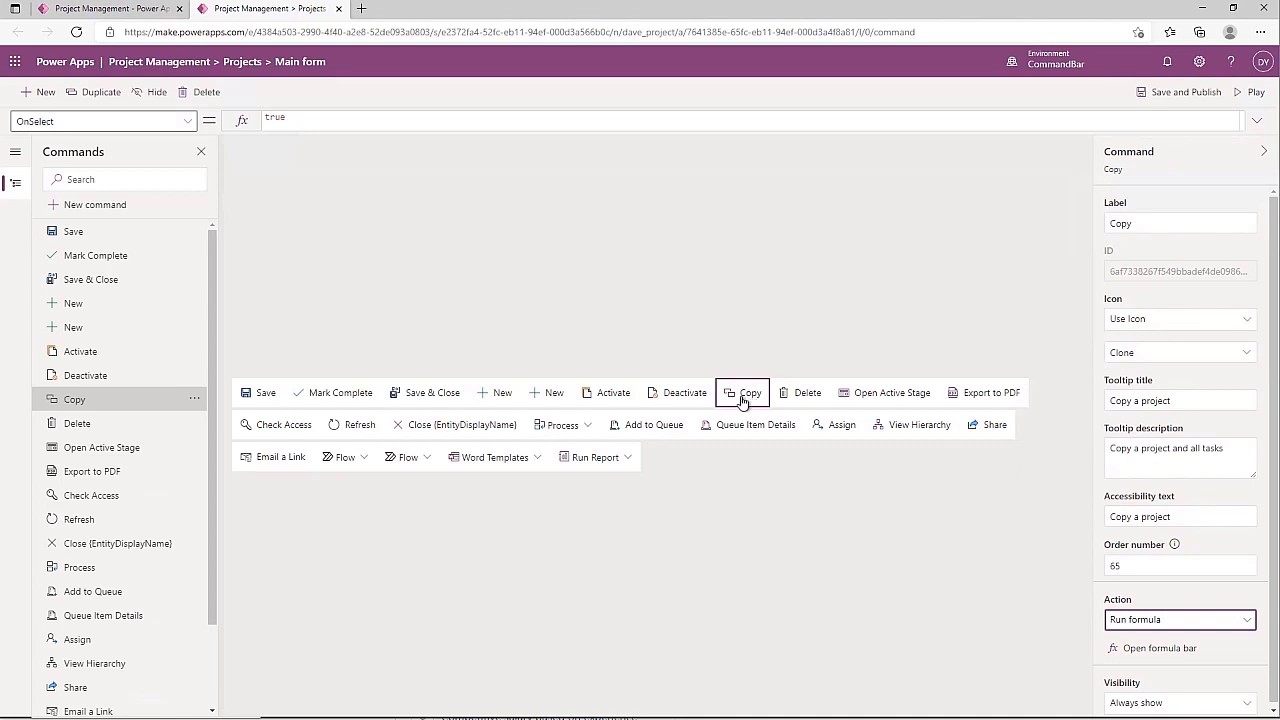
Drag Copy before Activate in the command bar preview, giving it order number 47.5
mouse_move(740, 400)
left_mouse_down()
mouse_move(716, 414)
mouse_move(648, 410)
left_mouse_up()
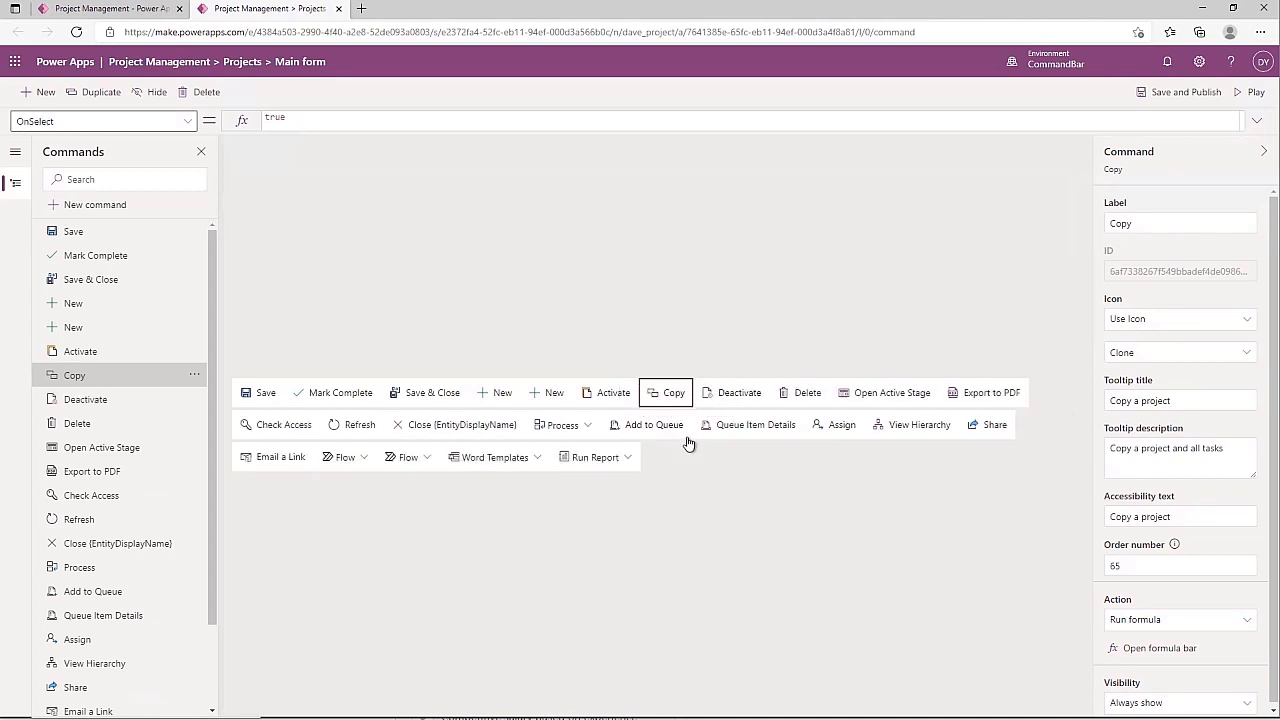
left_click(1180, 565)
left_click_drag(731, 400, 583, 412)
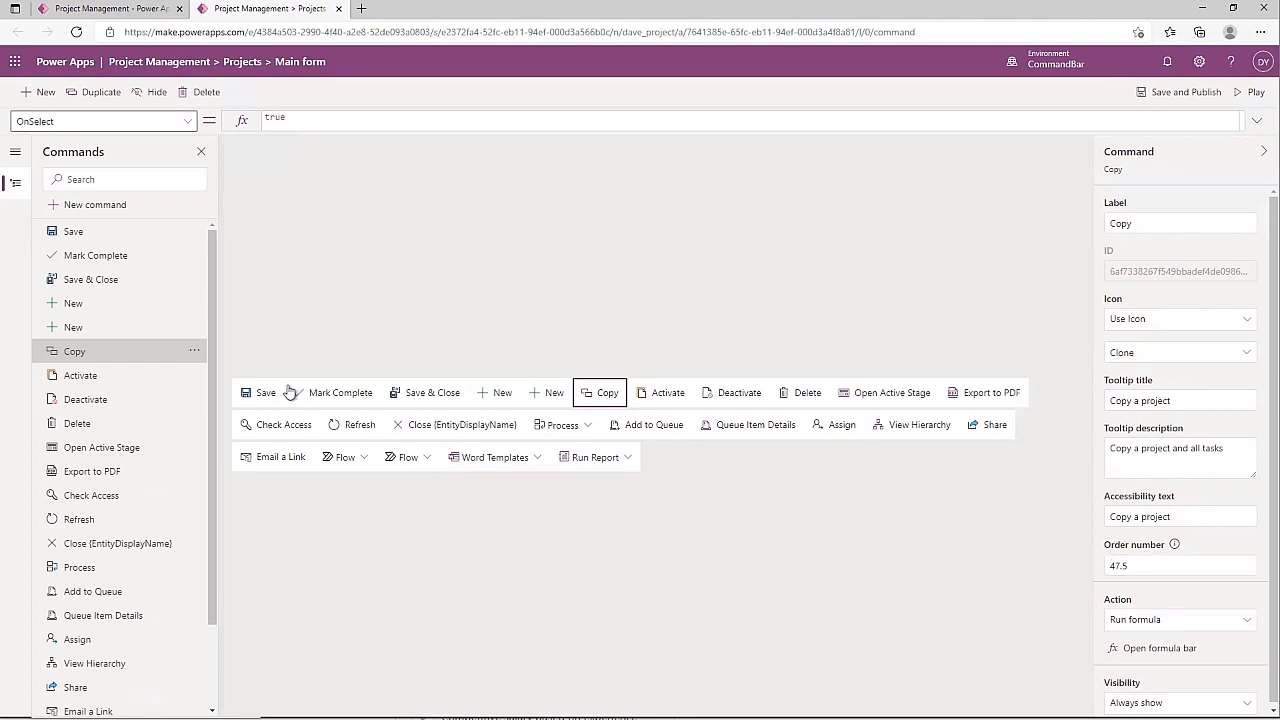
Move the Copy command down below Activate, back to order number 55
left_click(194, 352)
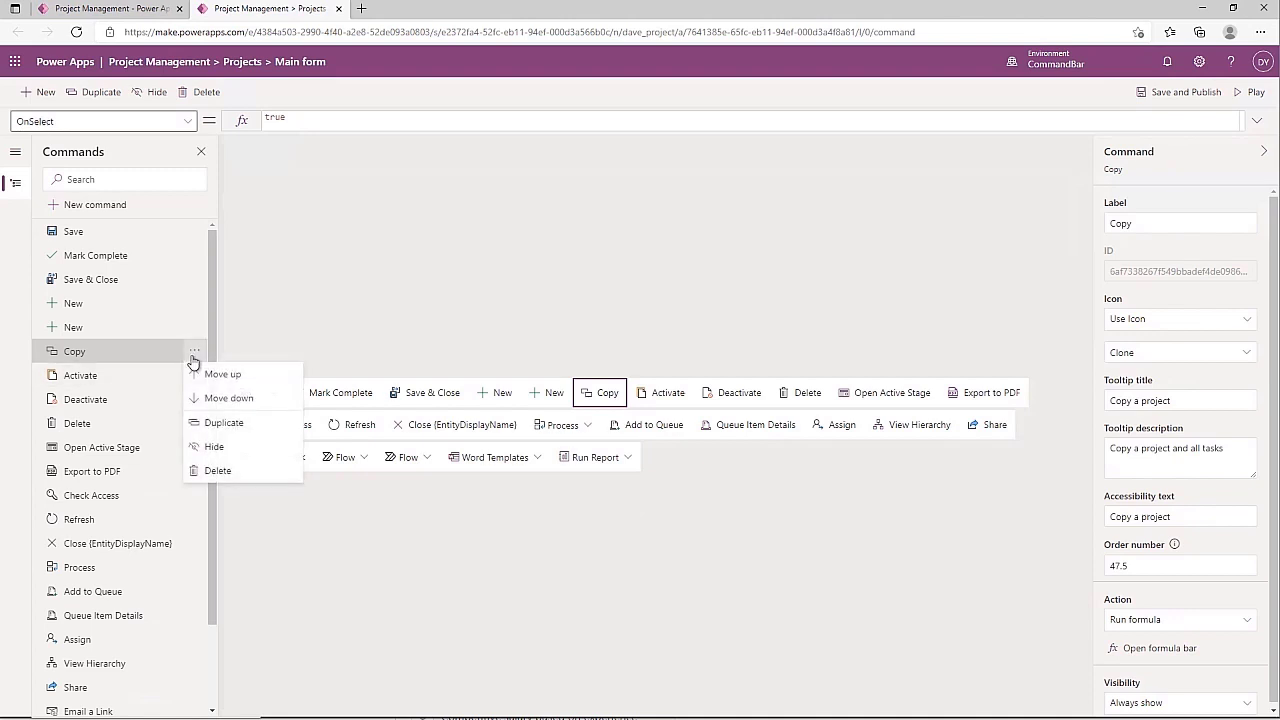
left_click(228, 398)
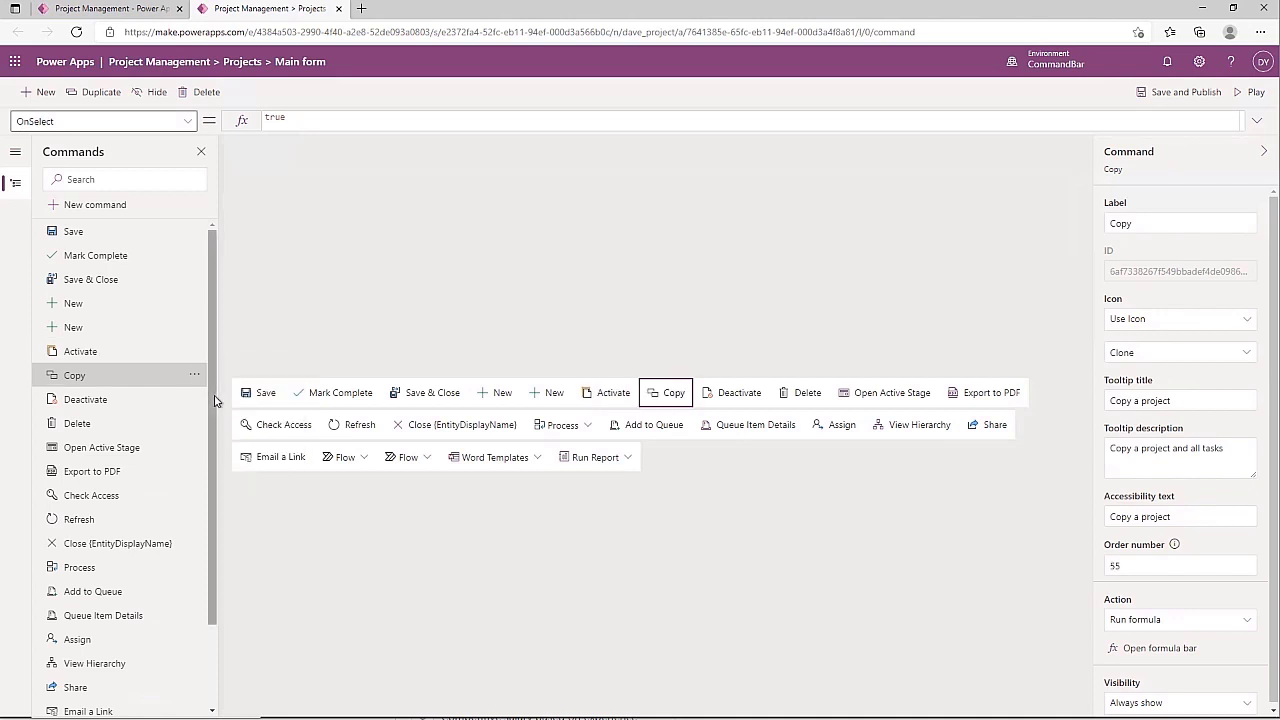
left_click(194, 374)
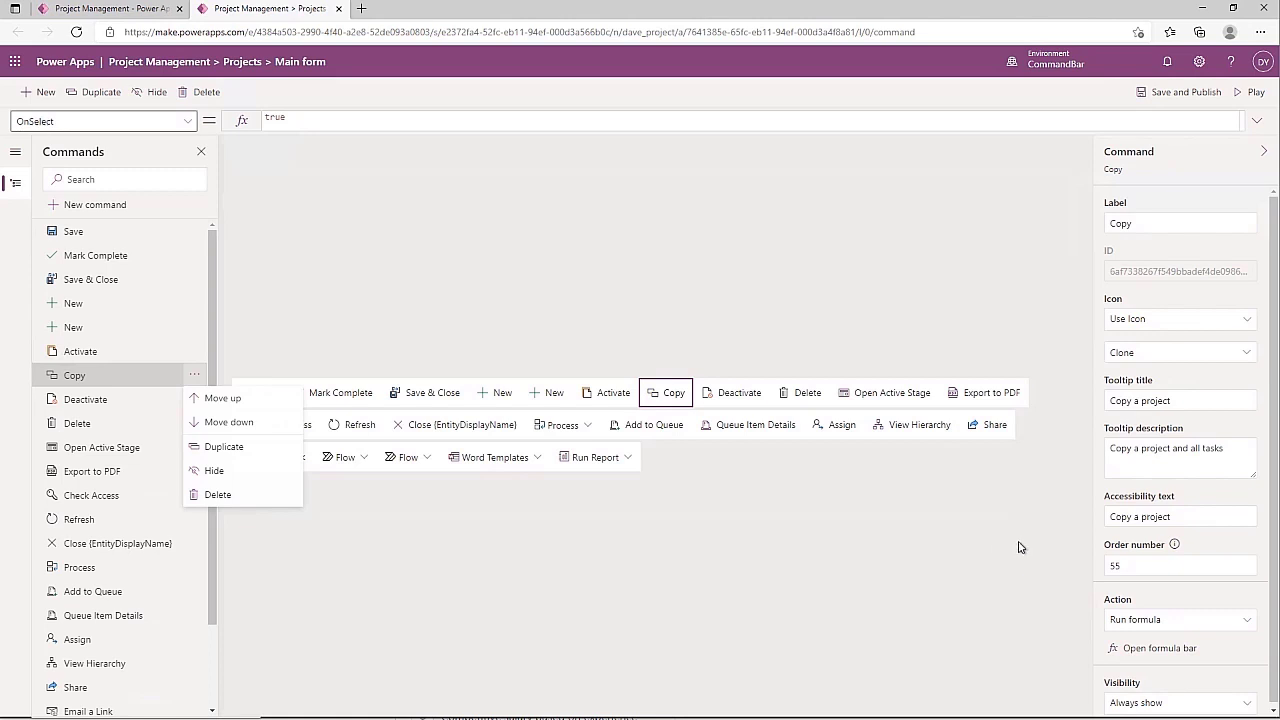
scroll(1139, 576, "down", 1)
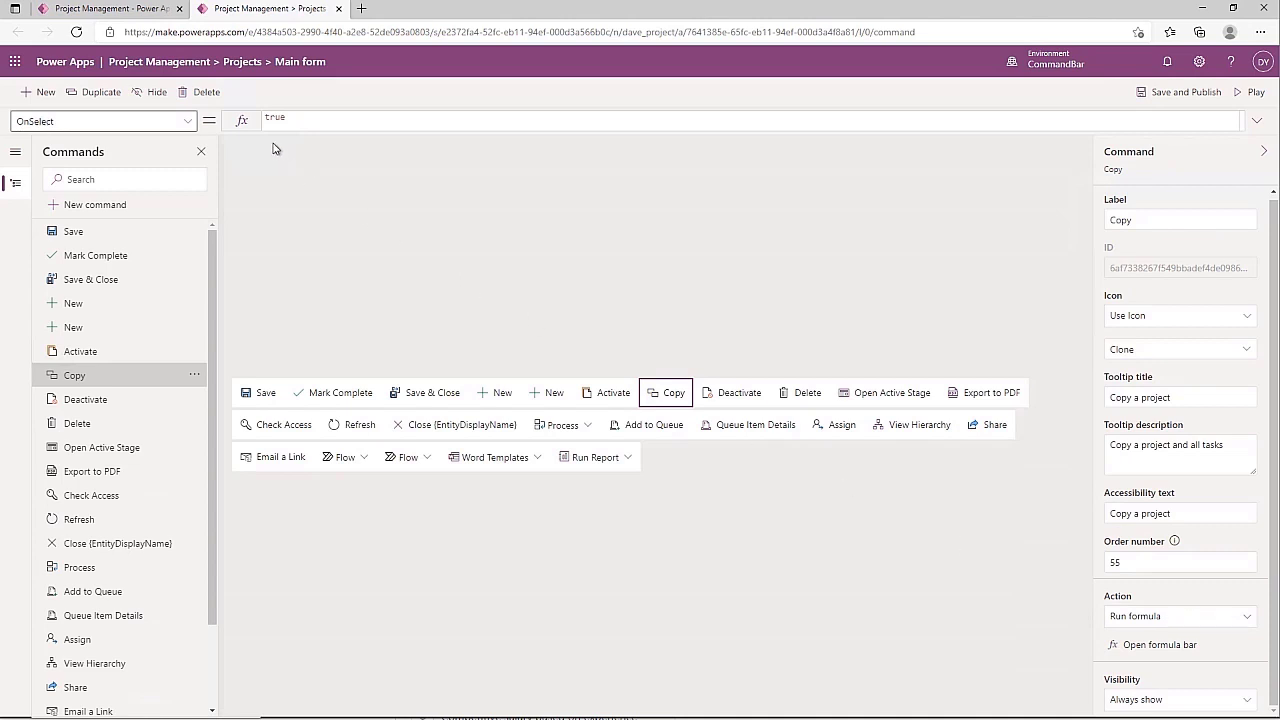
Keep Run formula as Copy's action and set OnSelect to Notify("Copy Project Goes Here")
left_click(1163, 620)
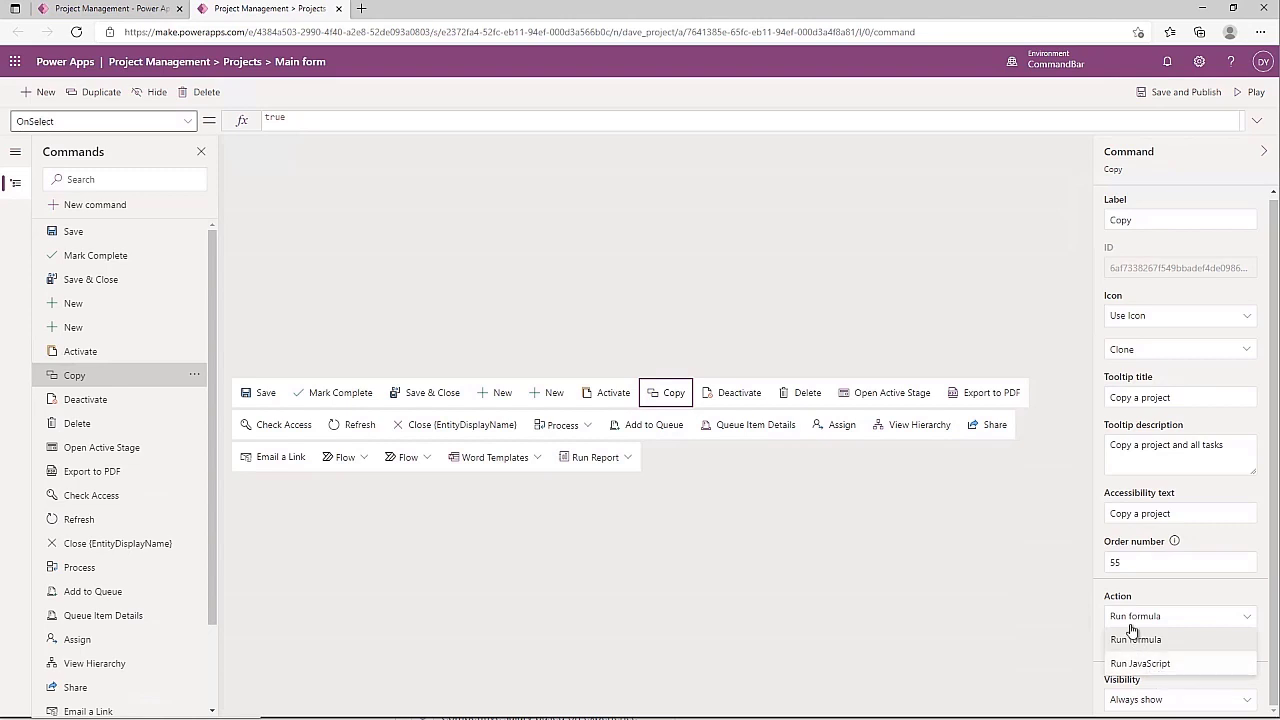
left_click(1136, 638)
left_click(300, 120)
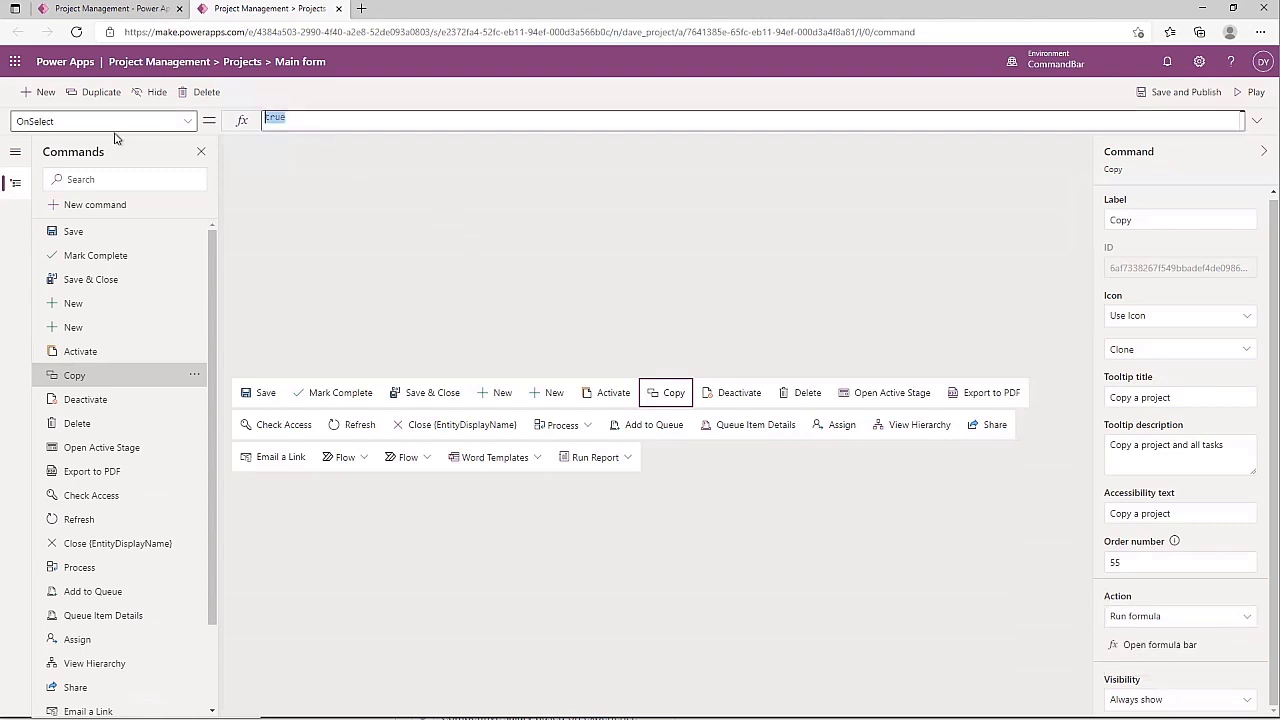
key("ctrl+a")
key("BackSpace")
type("Notify(")
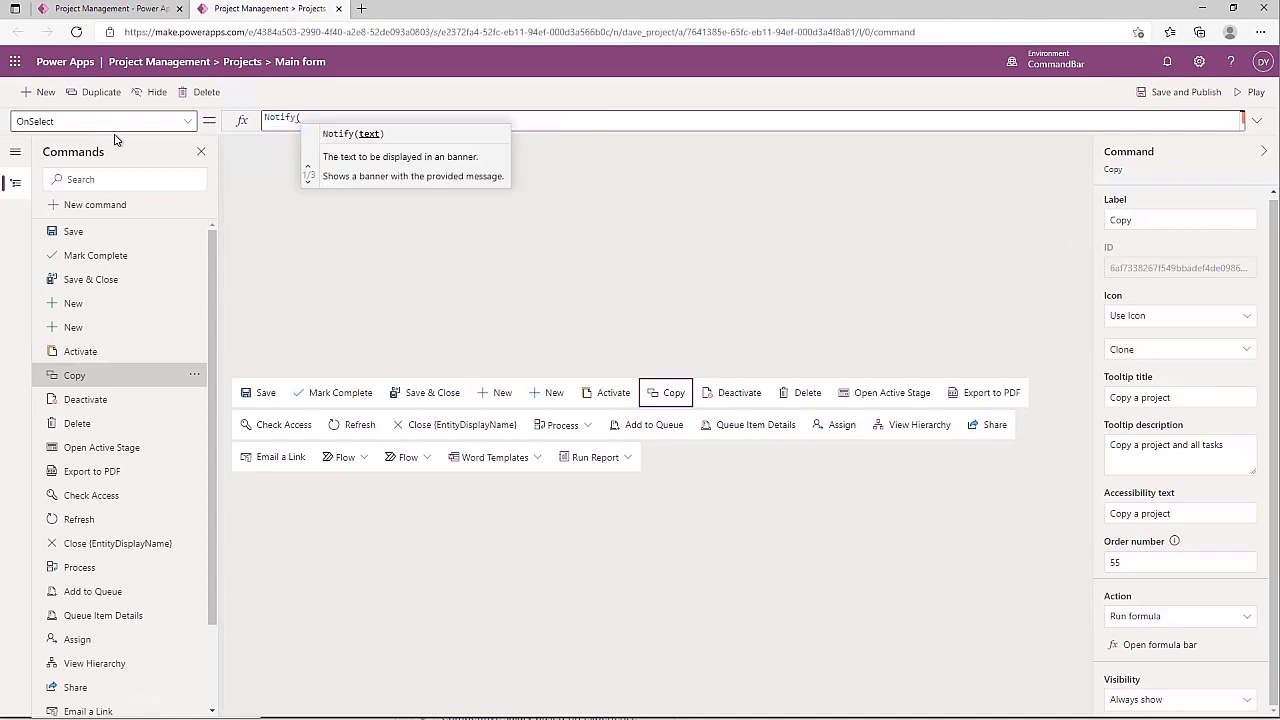
type("\"Cop")
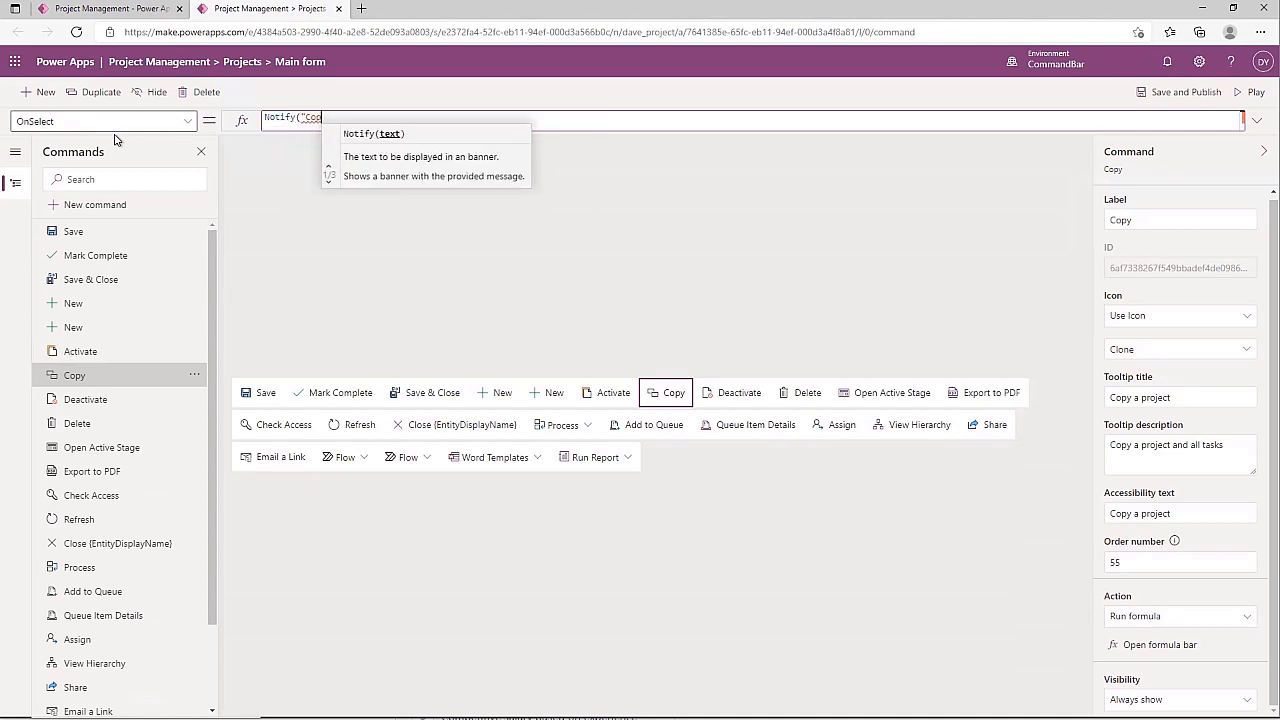
type("y Project Goes Here\"")
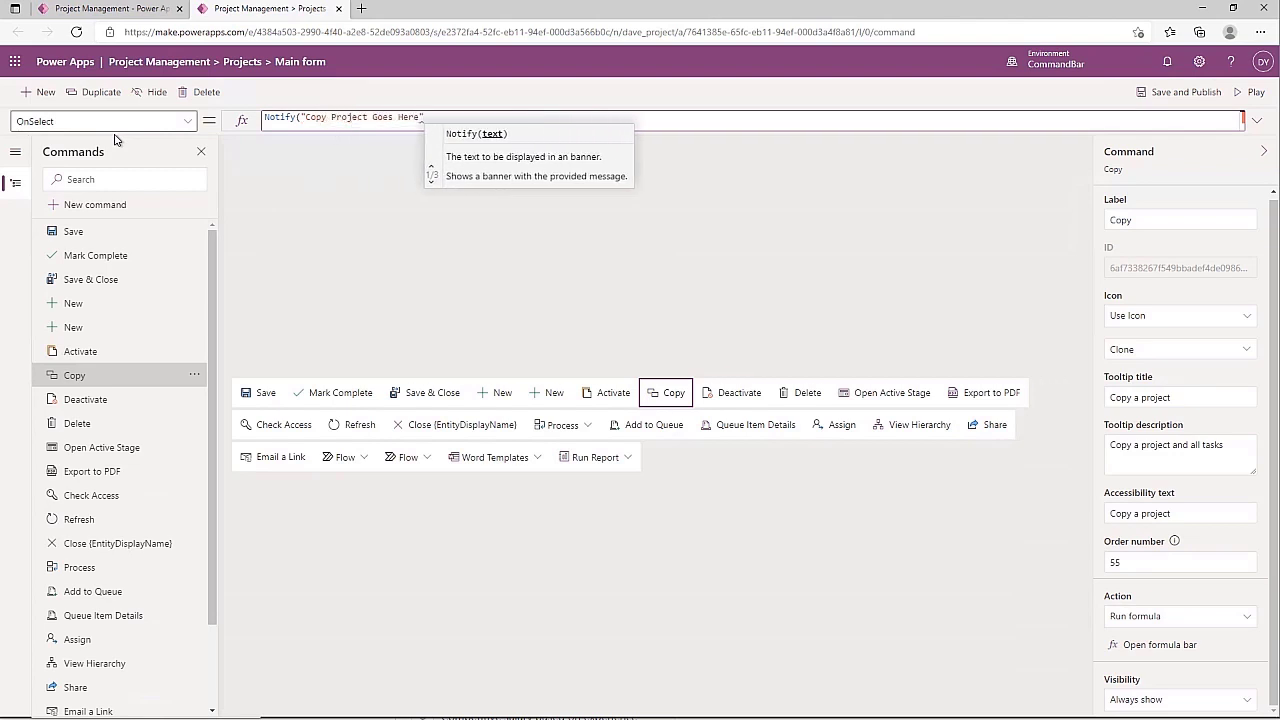
type(")")
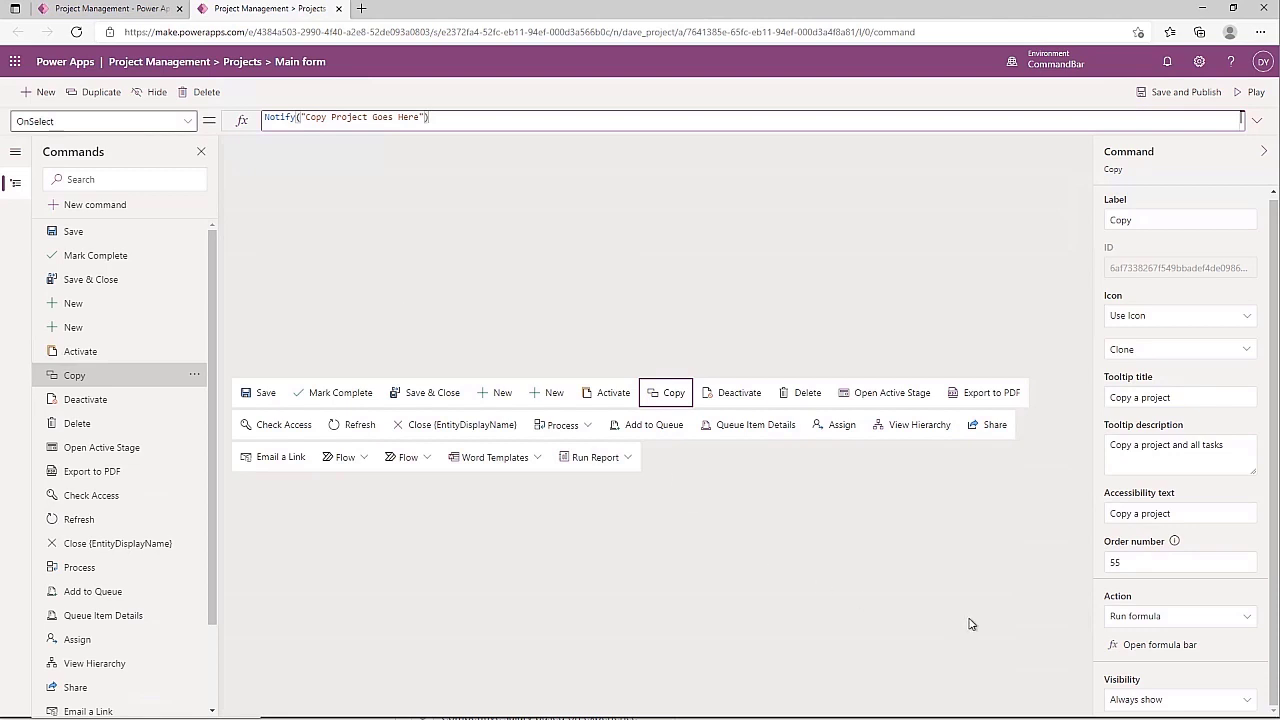
Switch the Copy command's Visibility between 'Show' and 'Show on condition from formula'
left_click(1180, 700)
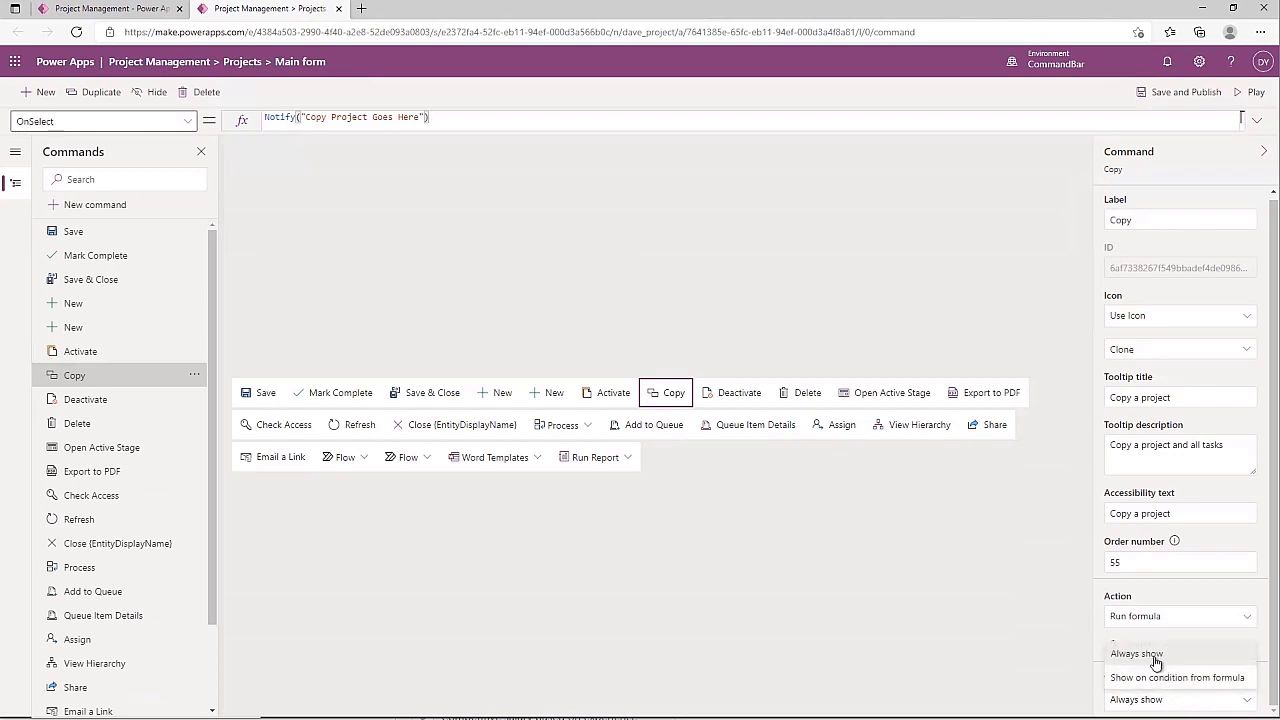
left_click(1156, 656)
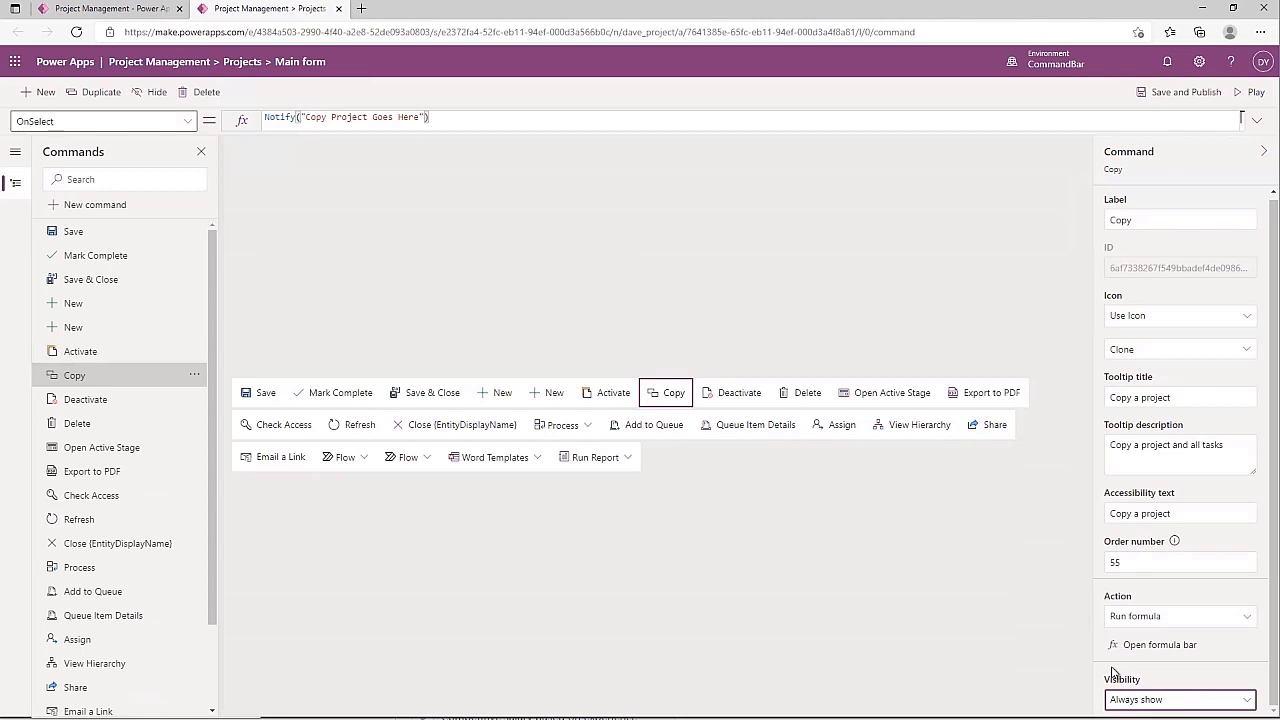
left_click(1175, 705)
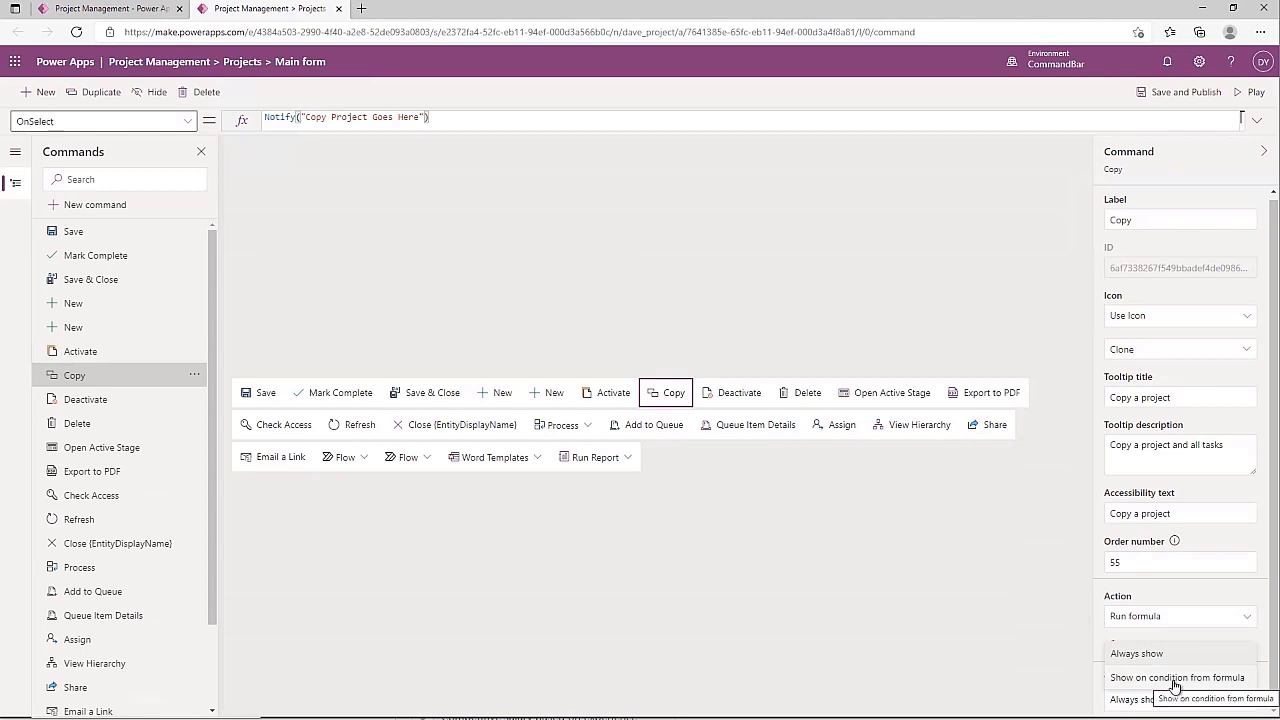
left_click(1175, 684)
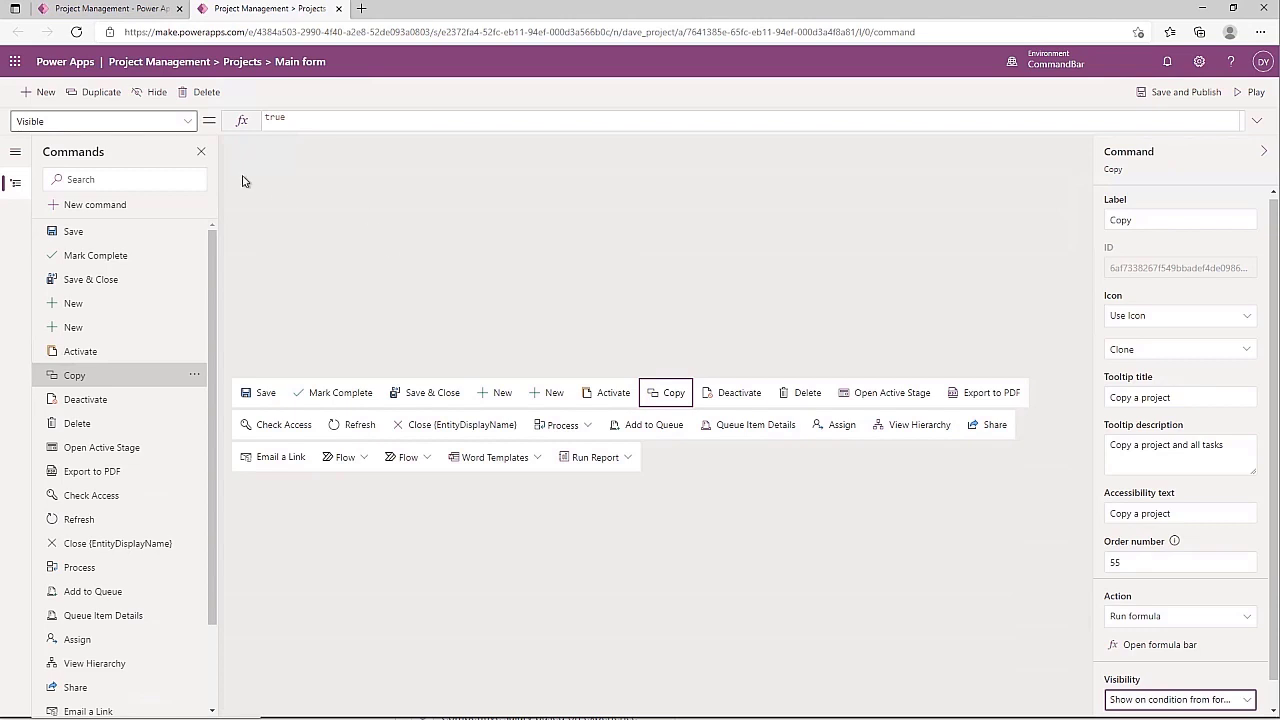
left_click(1208, 700)
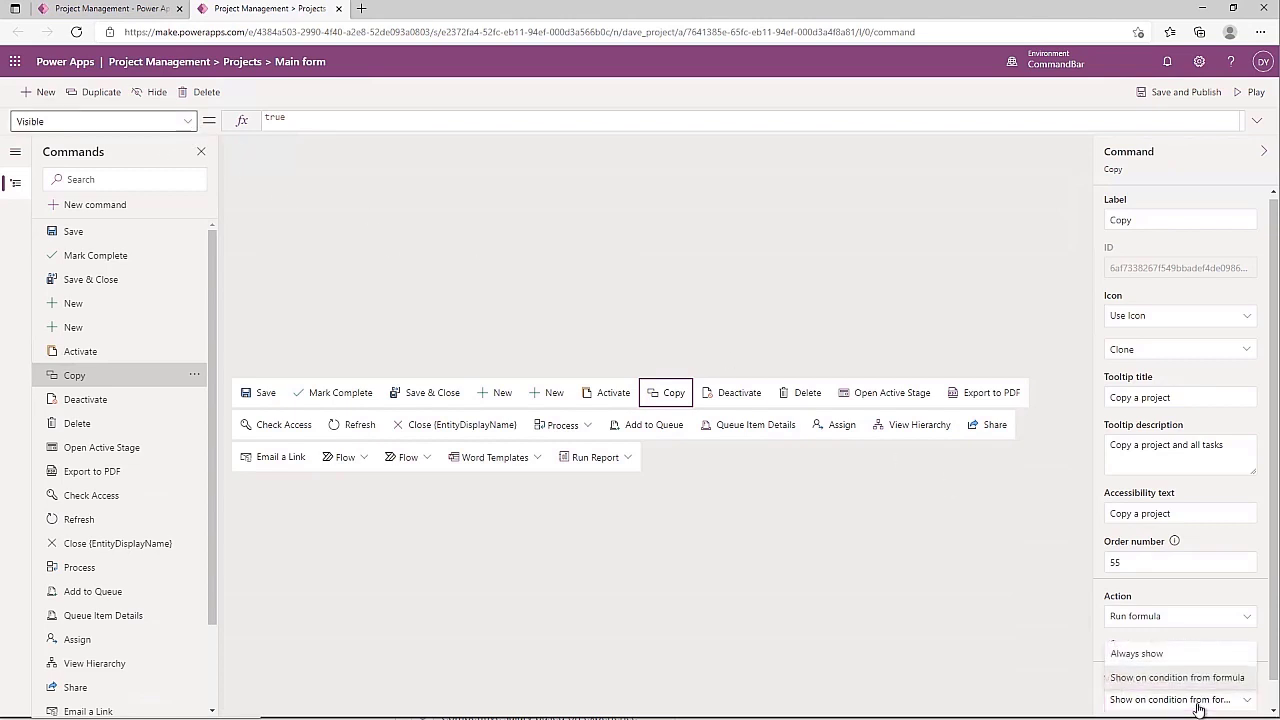
left_click(1140, 654)
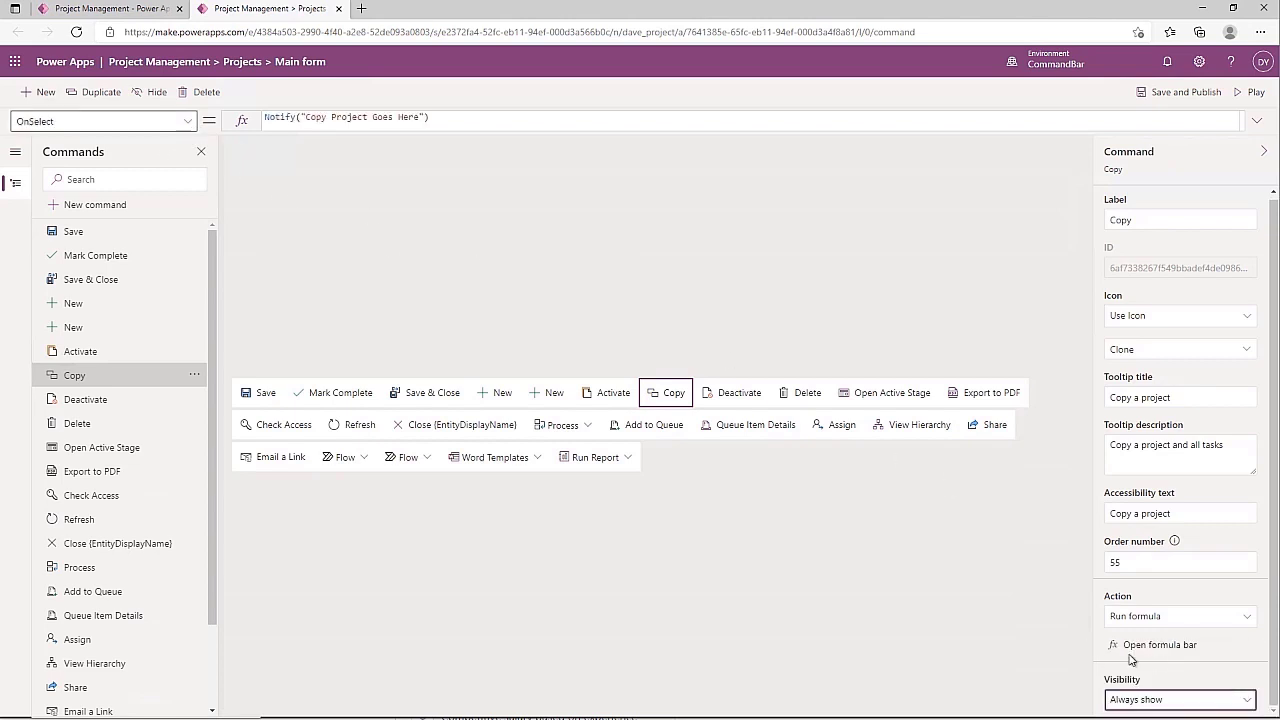
Set Visibility to 'Show on condition from formula' and select the Visible property to view its true formula
left_click(187, 124)
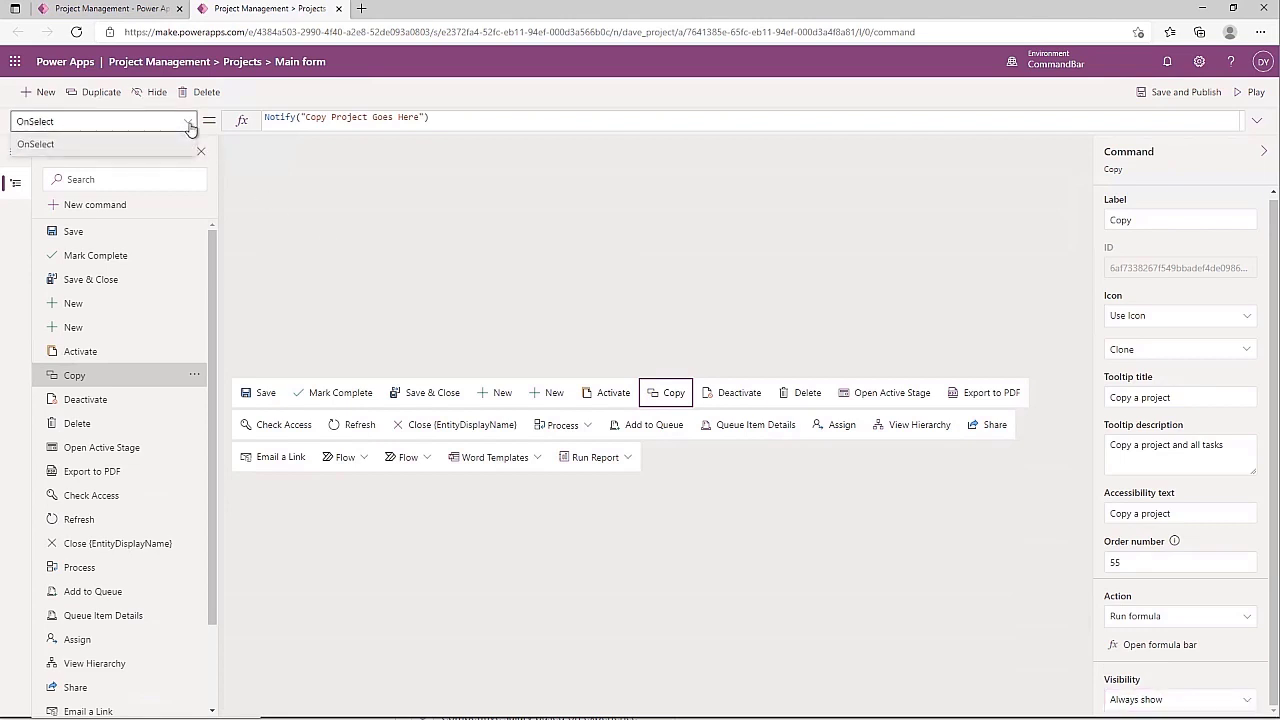
left_click(1208, 706)
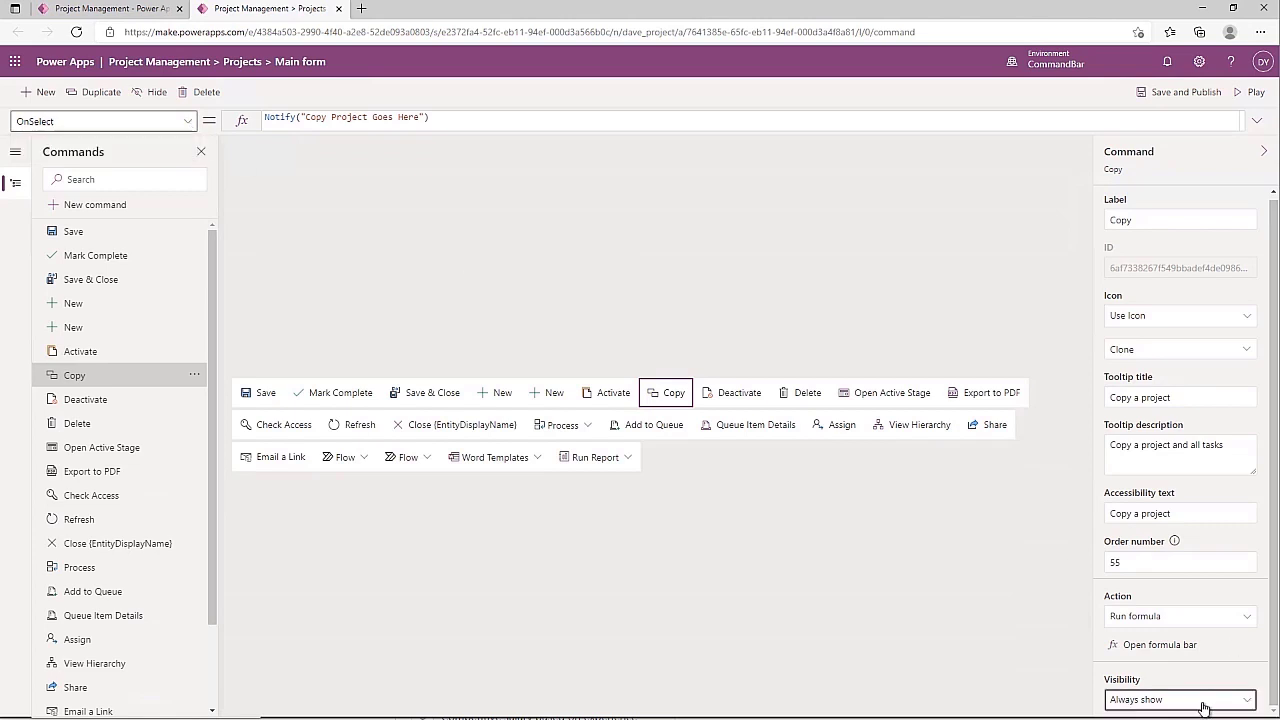
left_click(1170, 677)
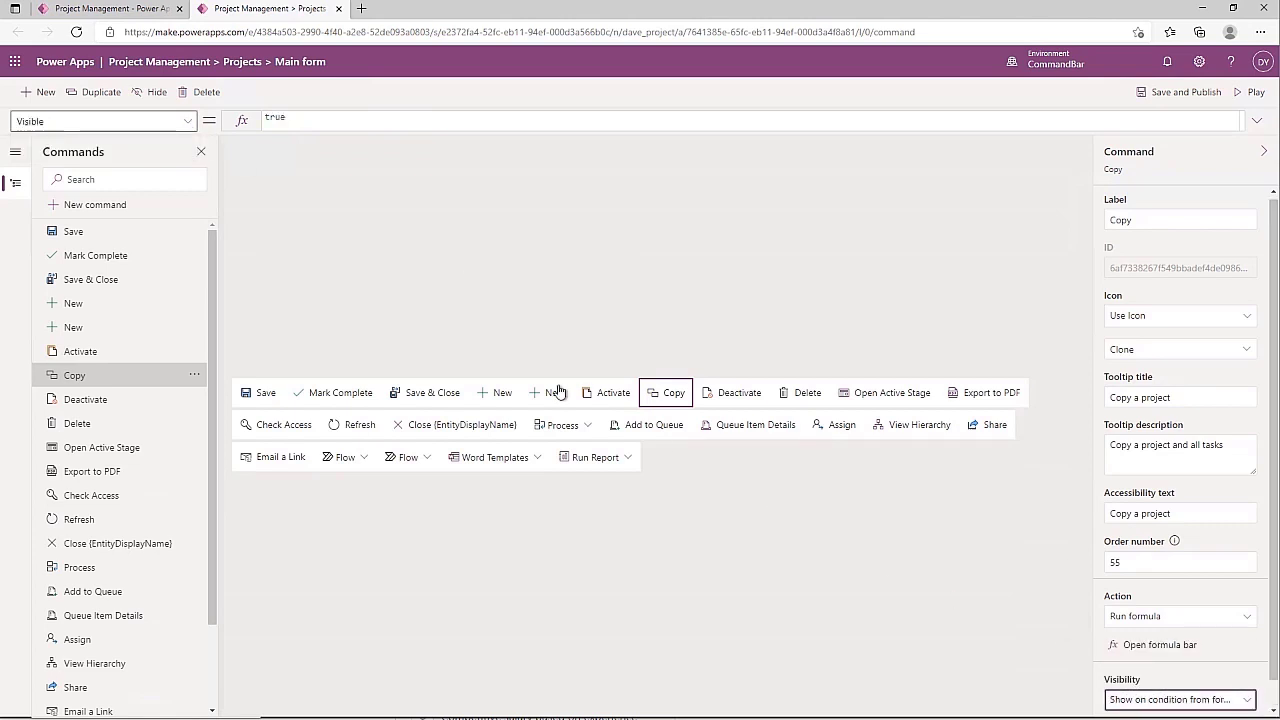
left_click(187, 128)
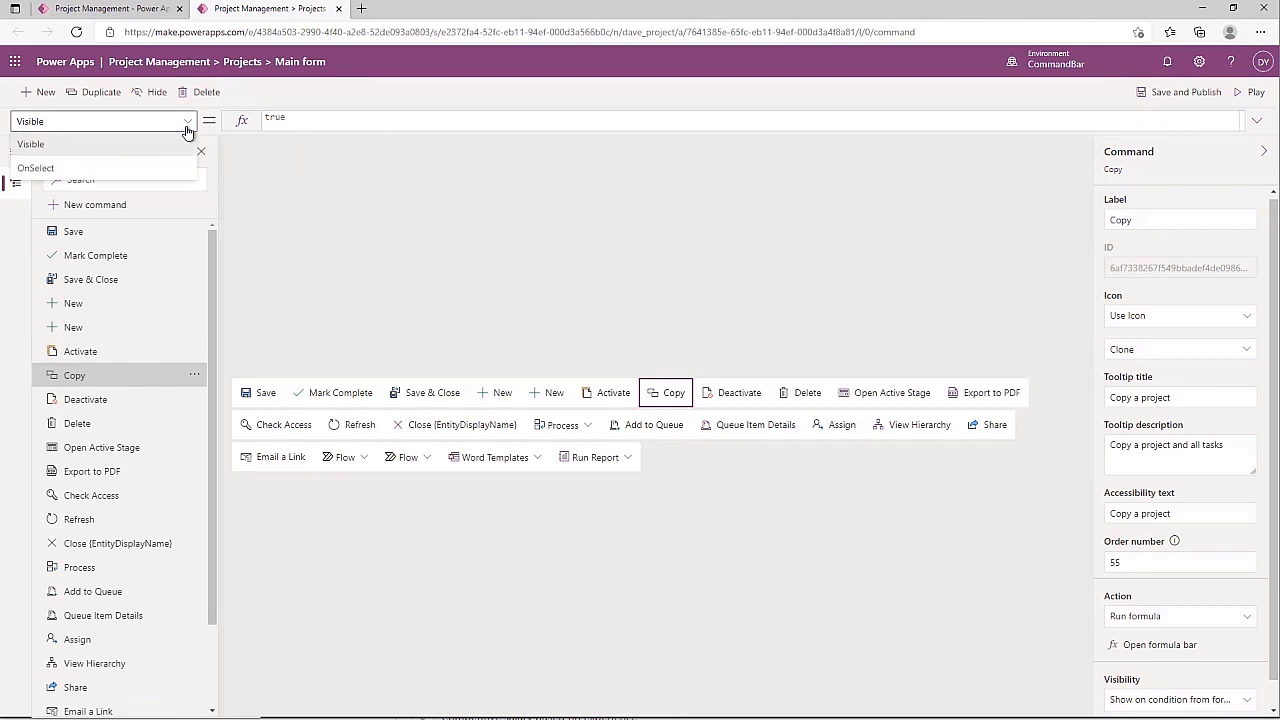
left_click(187, 128)
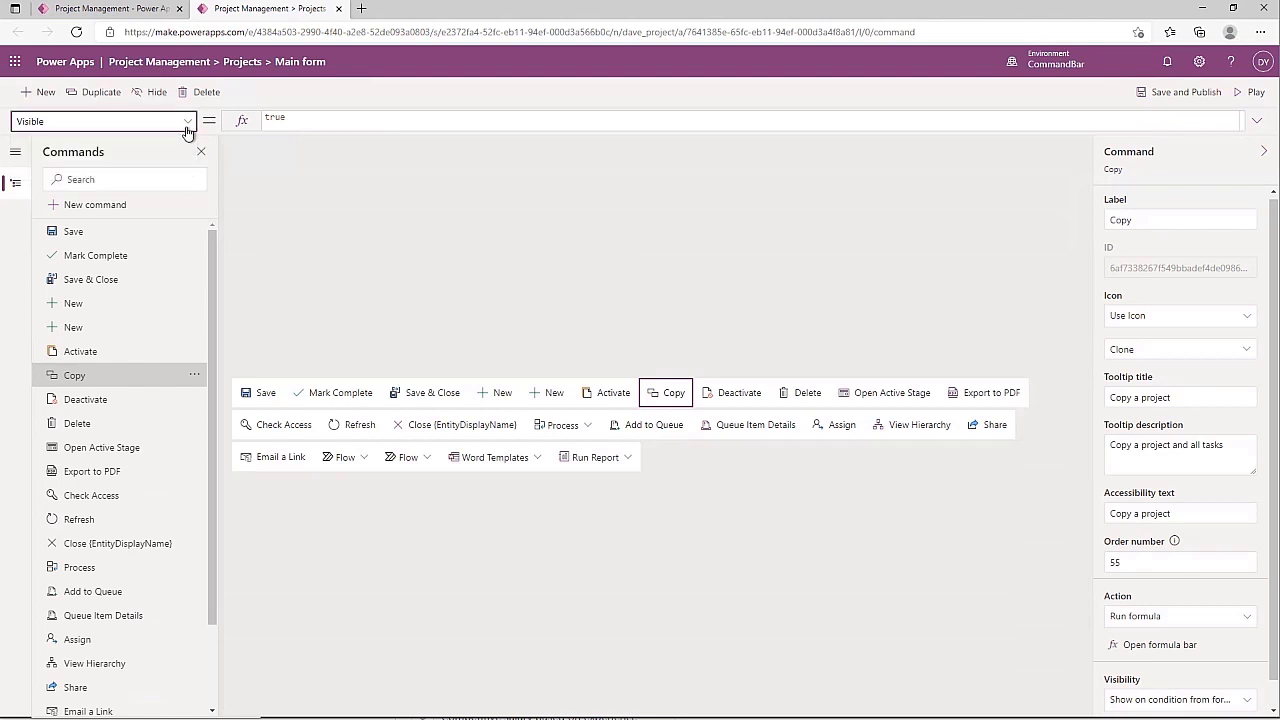
Change the Copy command's Visible formula from true to false
left_click(307, 121)
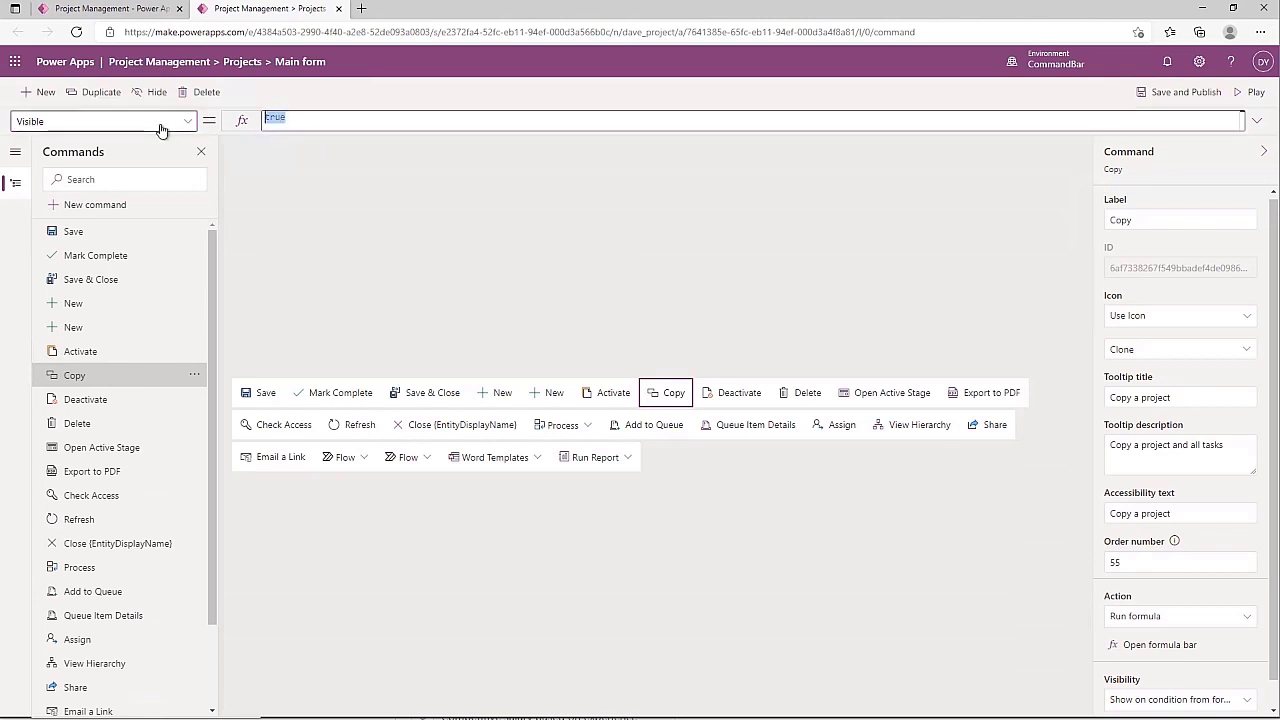
type("false")
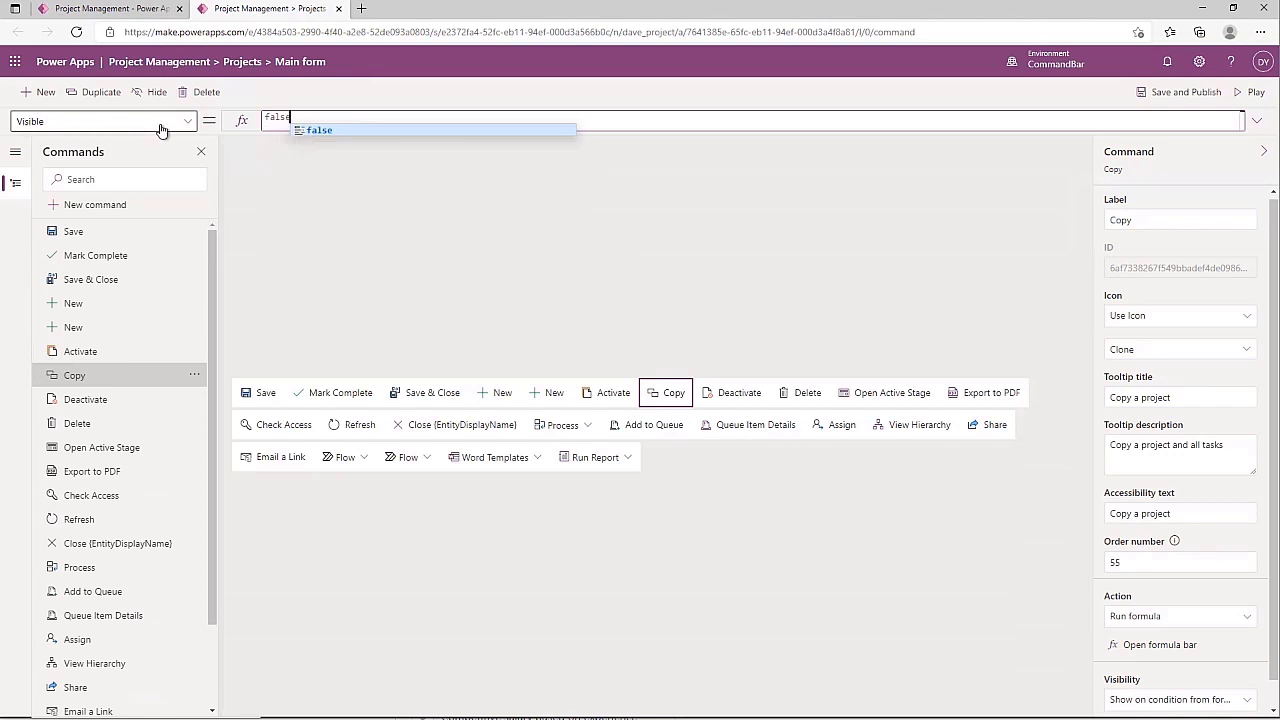
key("Return")
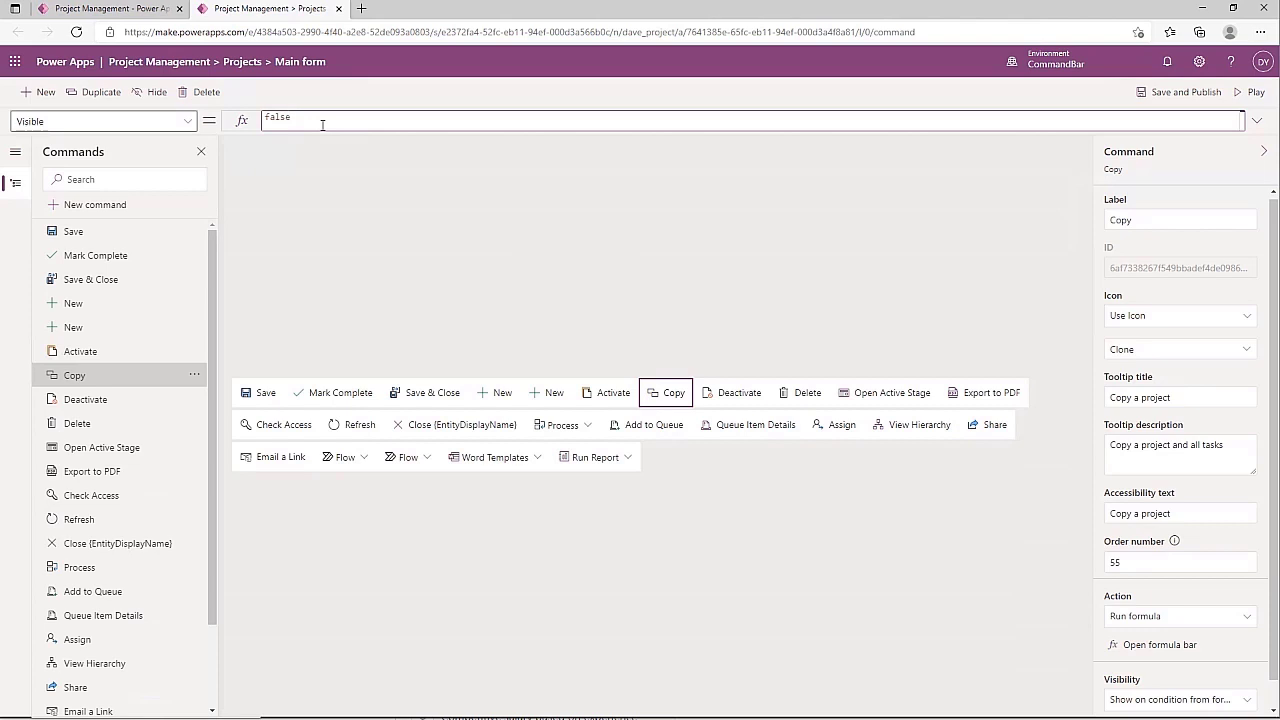
key("ctrl+space")
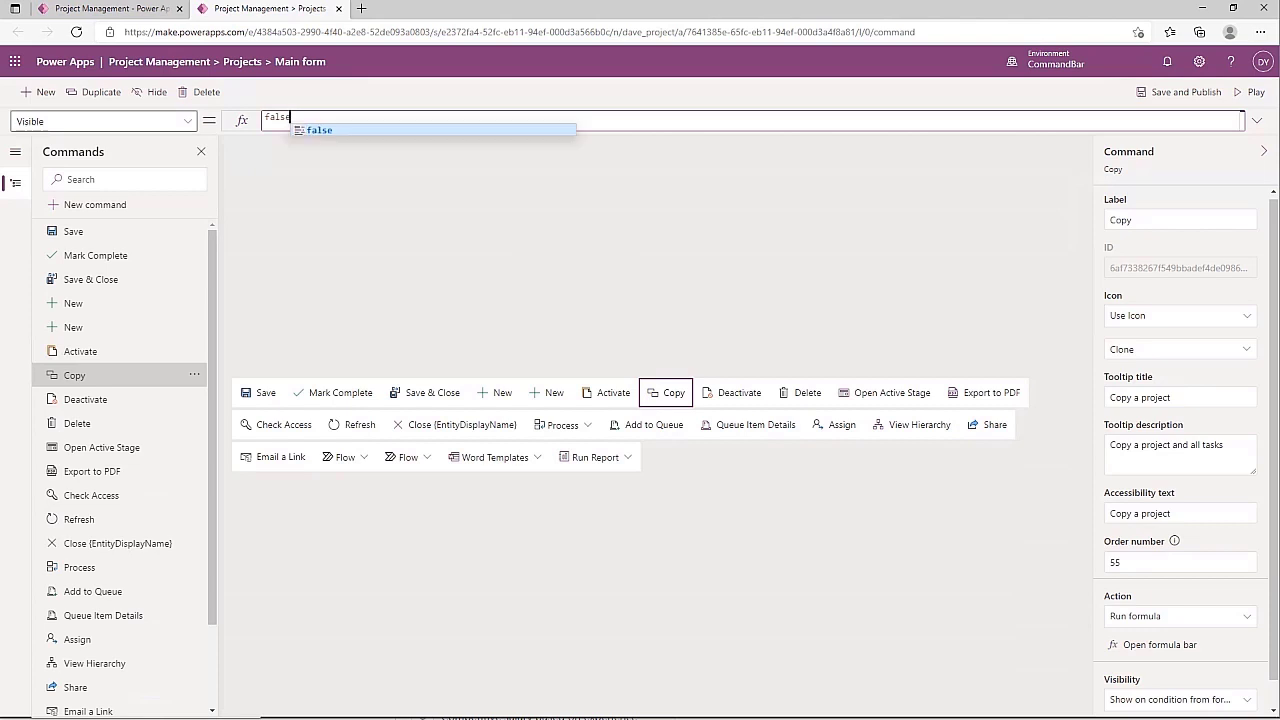
left_click(305, 252)
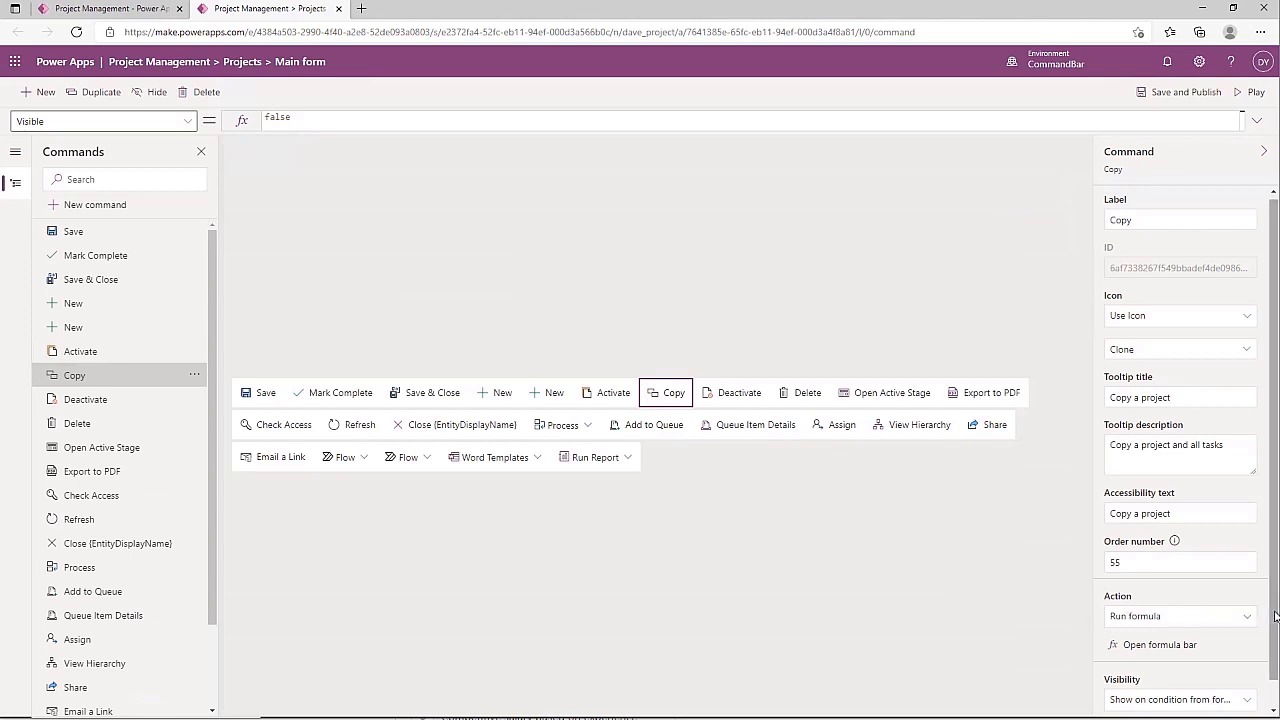
Save and publish the Projects main form command bar changes
scroll(1275, 616, "down", 1)
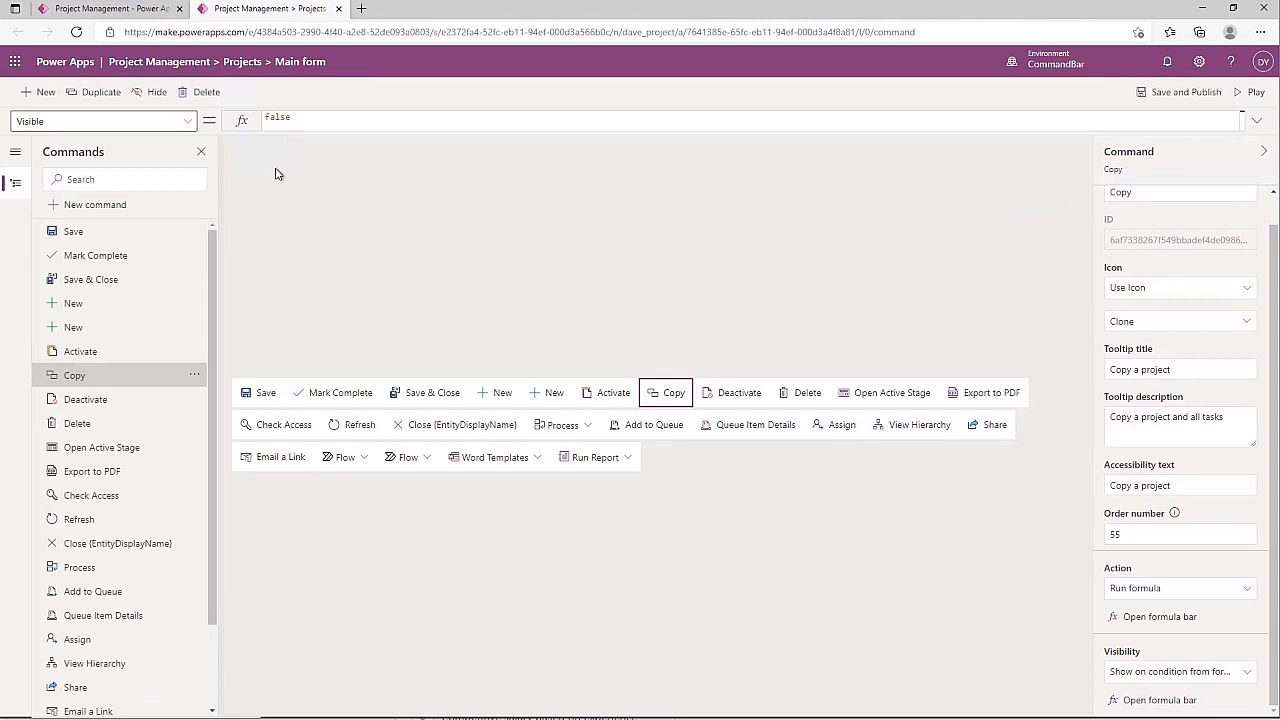
left_click(1143, 702)
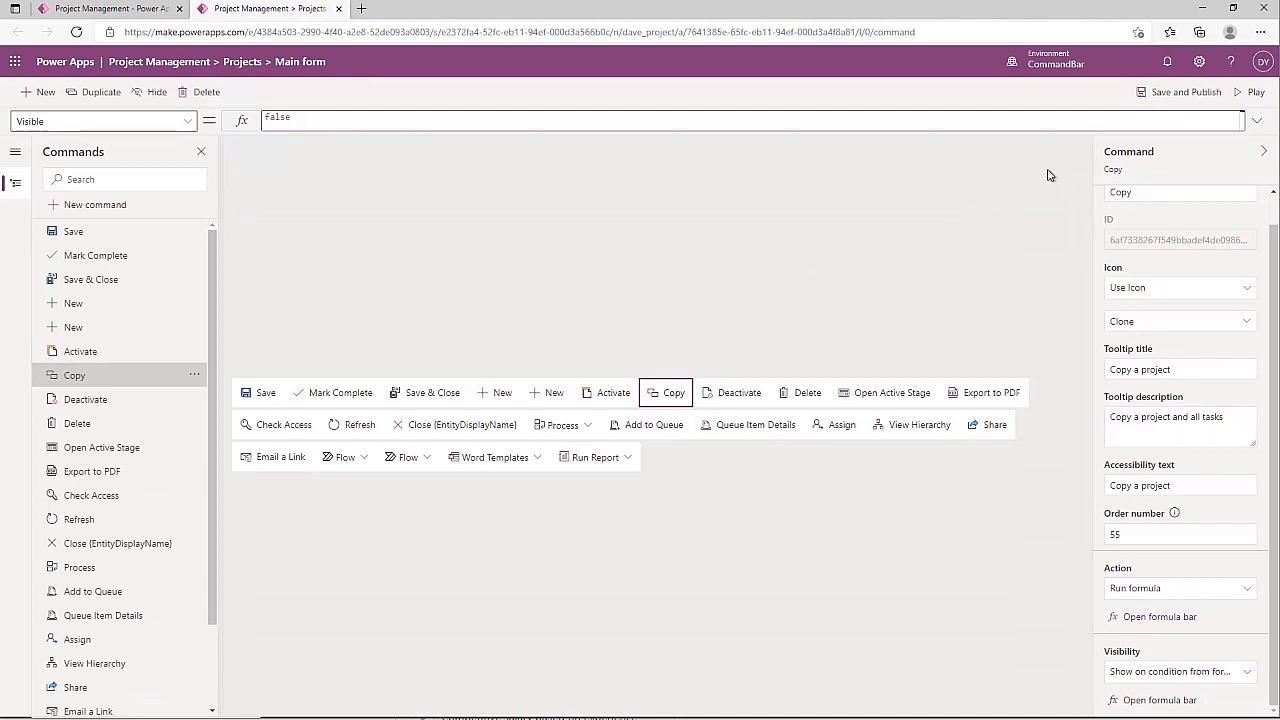
left_click(1172, 94)
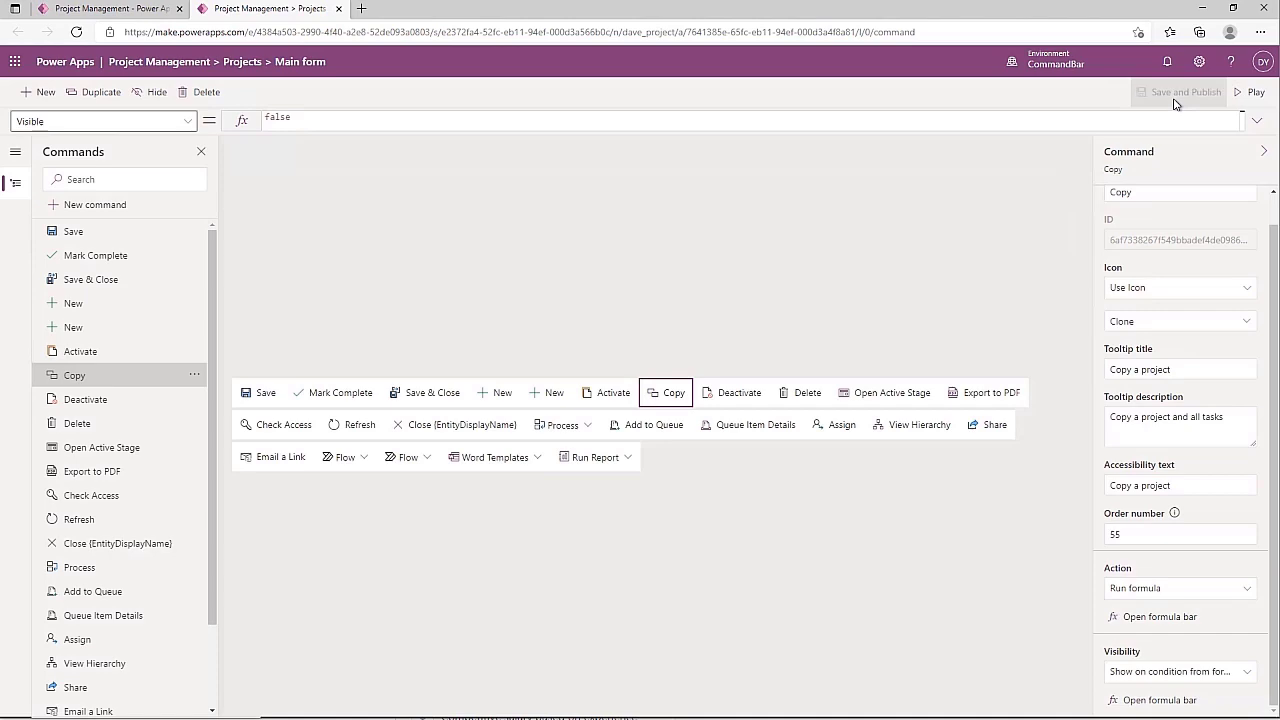
Play the app, create the 'Clean Office' project, confirm its form lacks Copy, and return to the designer
left_click(1255, 93)
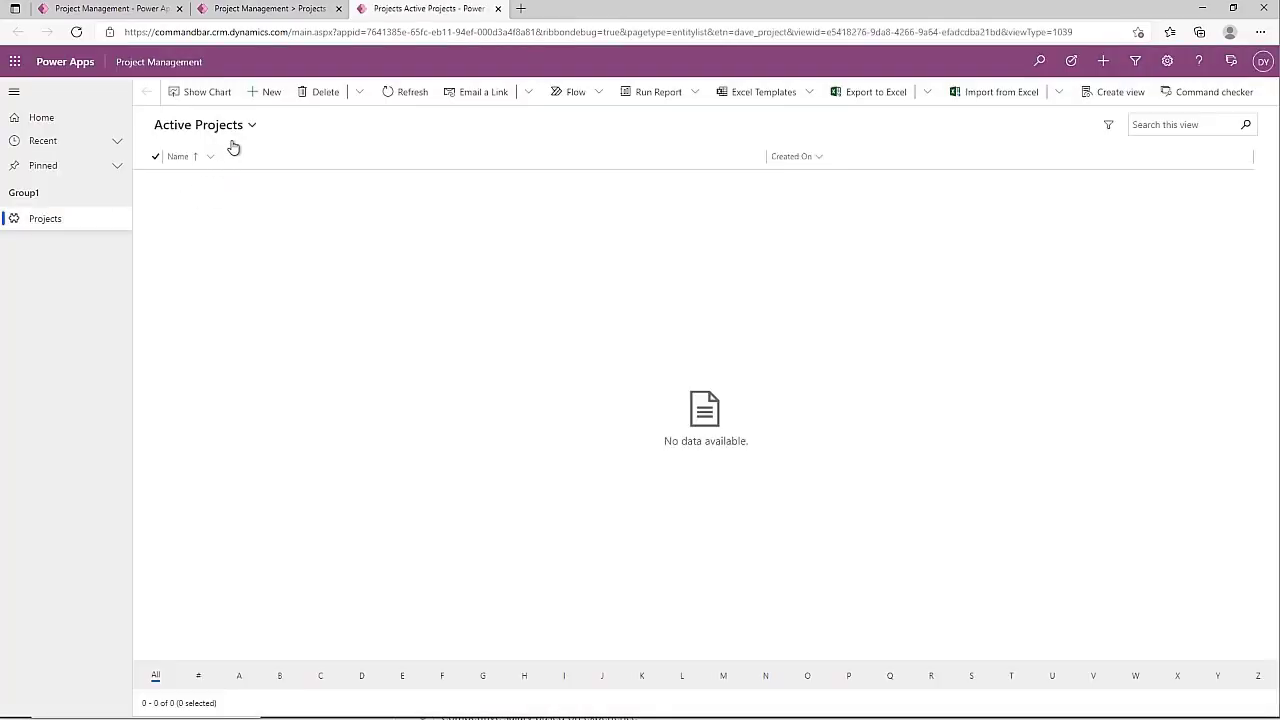
left_click(270, 96)
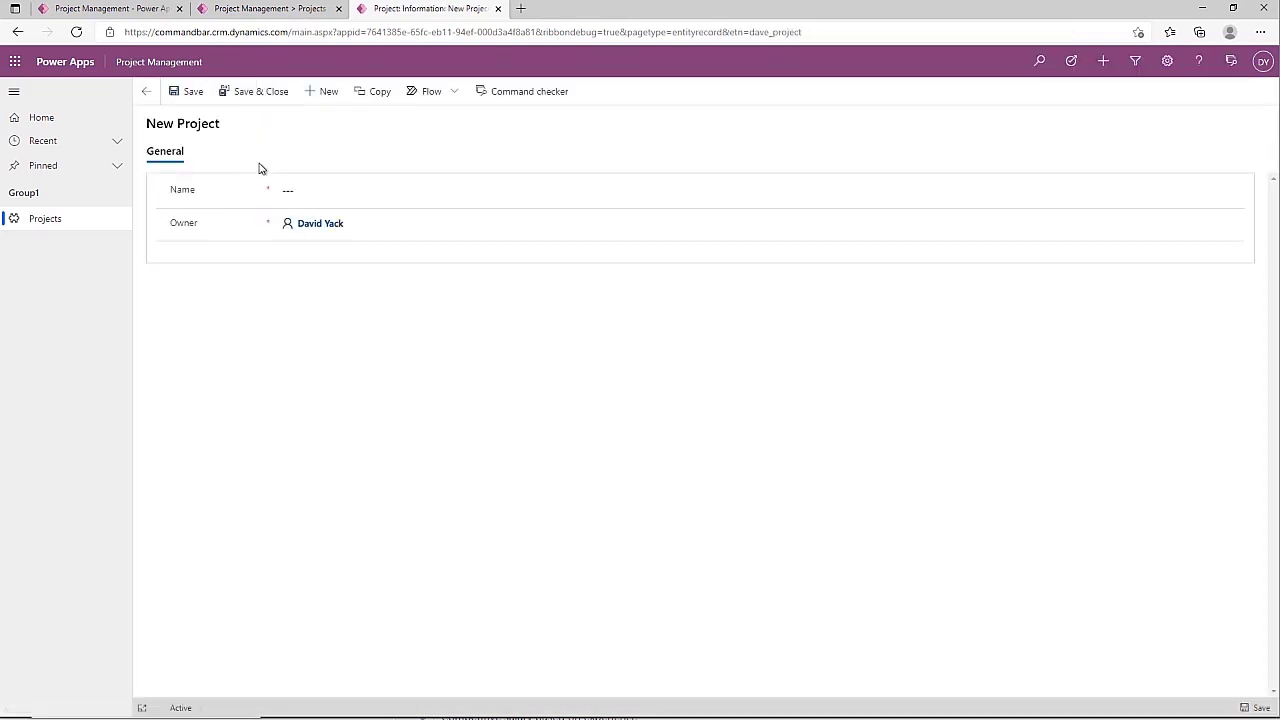
left_click(302, 195)
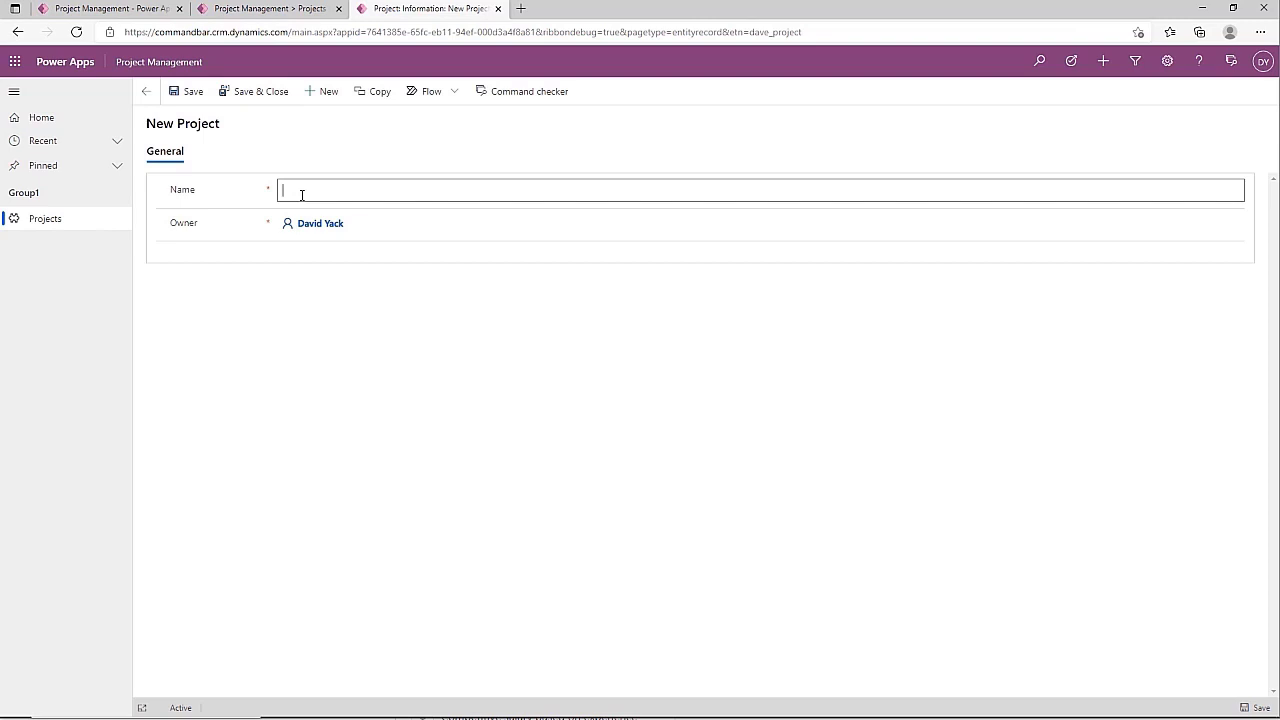
type("Clean Office")
left_click(262, 93)
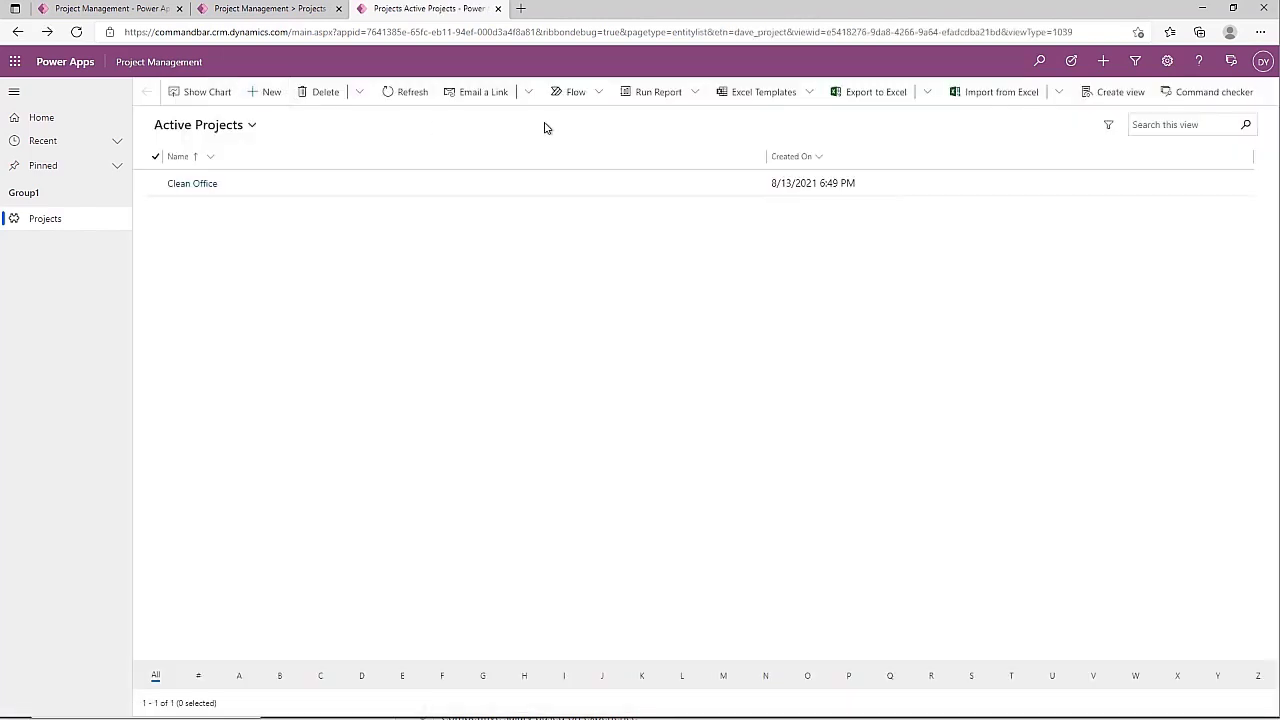
left_click(207, 185)
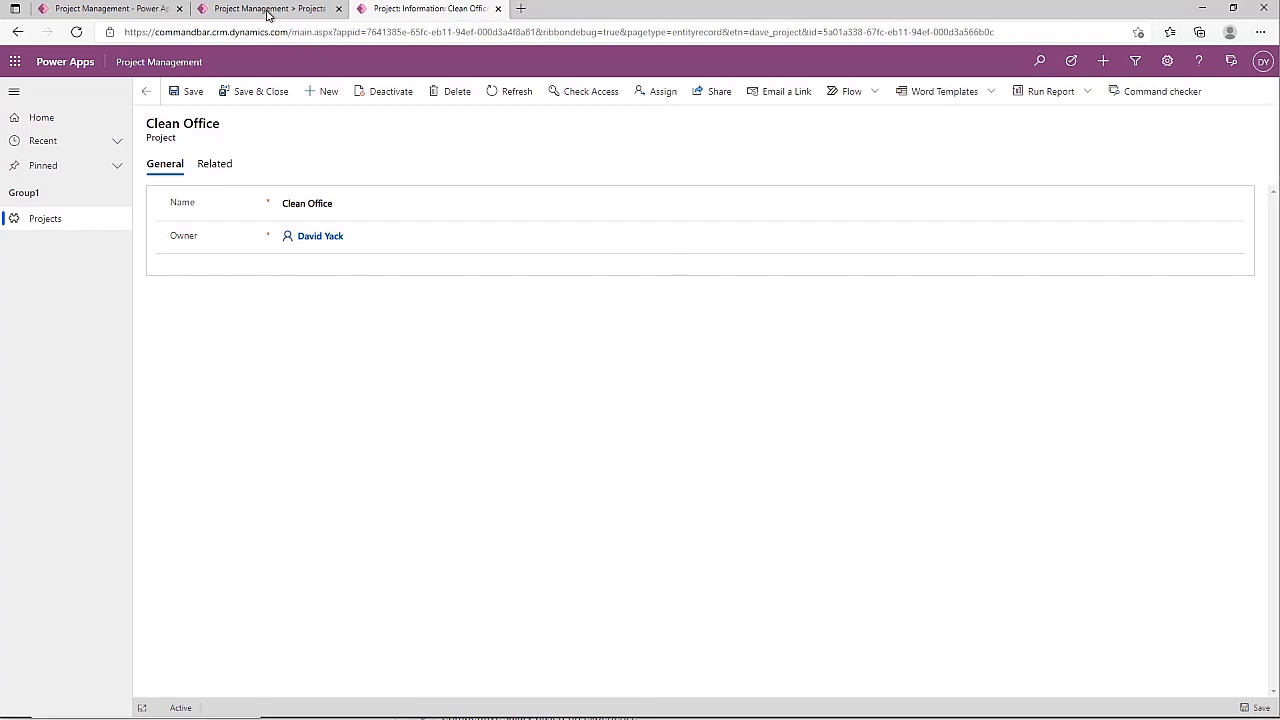
left_click(259, 10)
Replace the Visible formula 'false' with 'true' and save and publish the command bar
left_click(310, 121)
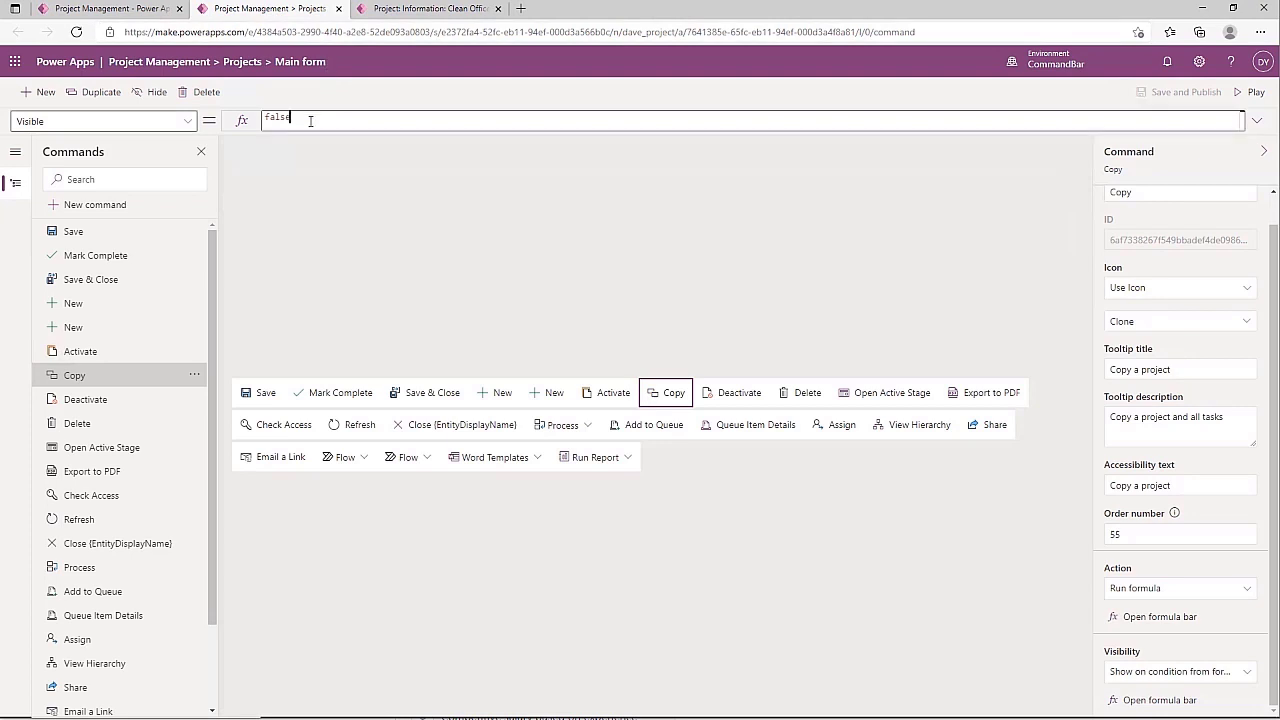
key("ctrl+a")
type("true")
left_click(1200, 93)
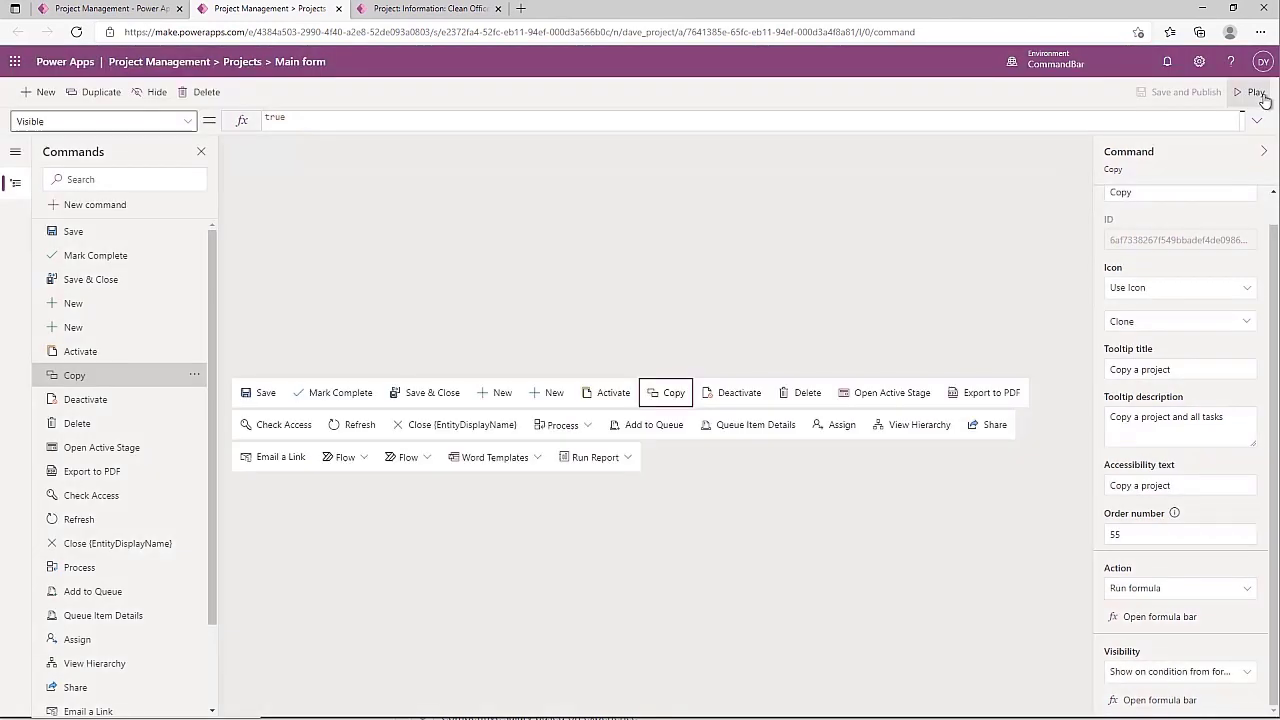
Play the app, open the Clean Office project, and run Copy to show 'Copy Project Goes Here'
left_click(1264, 96)
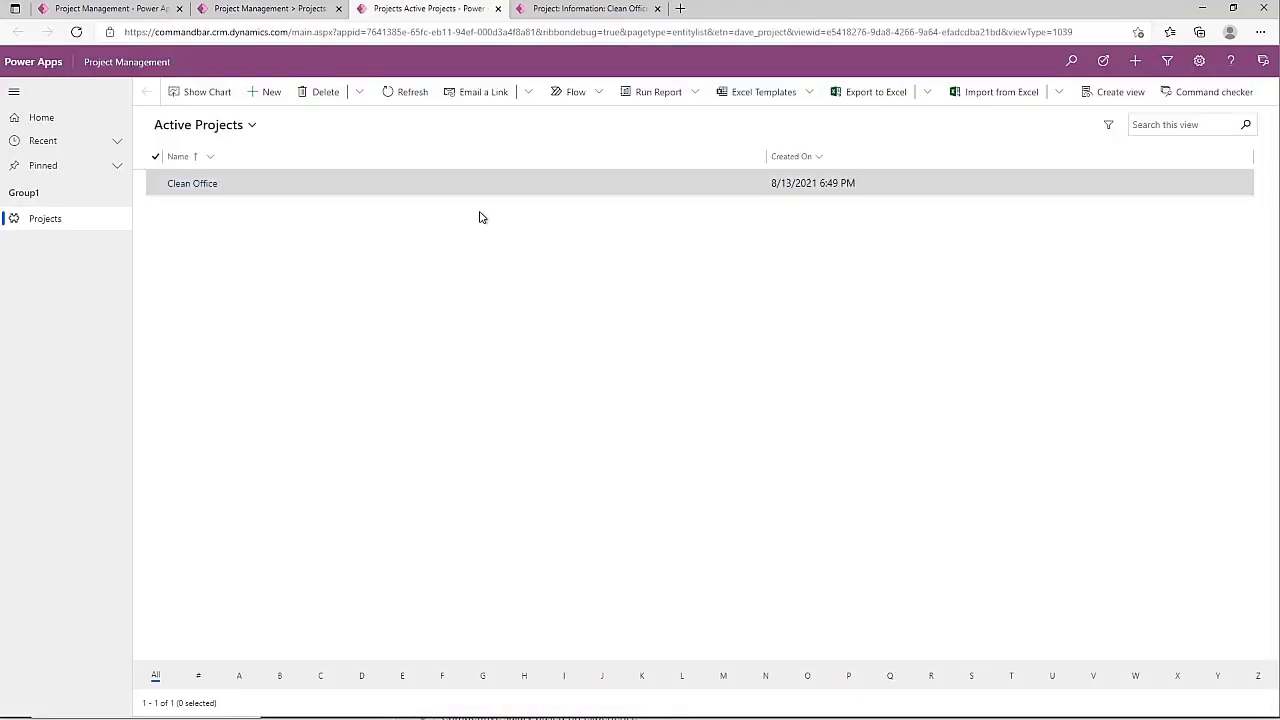
left_click(184, 187)
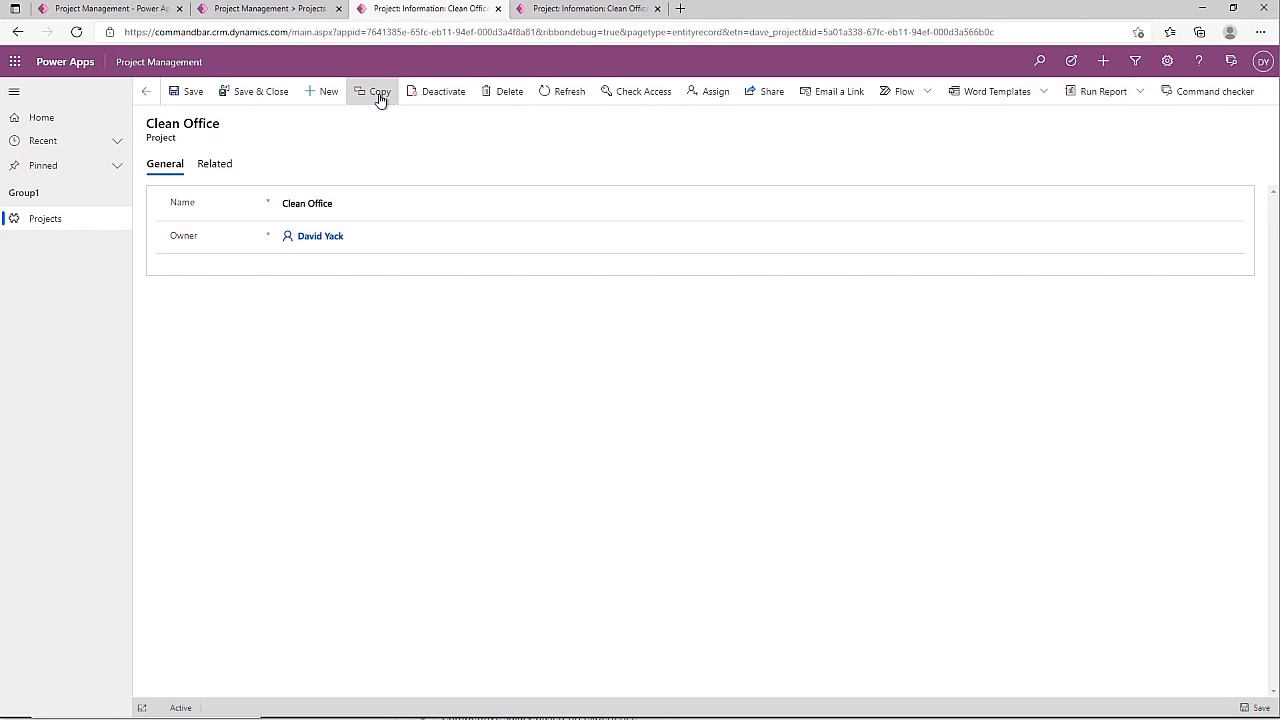
left_click(380, 98)
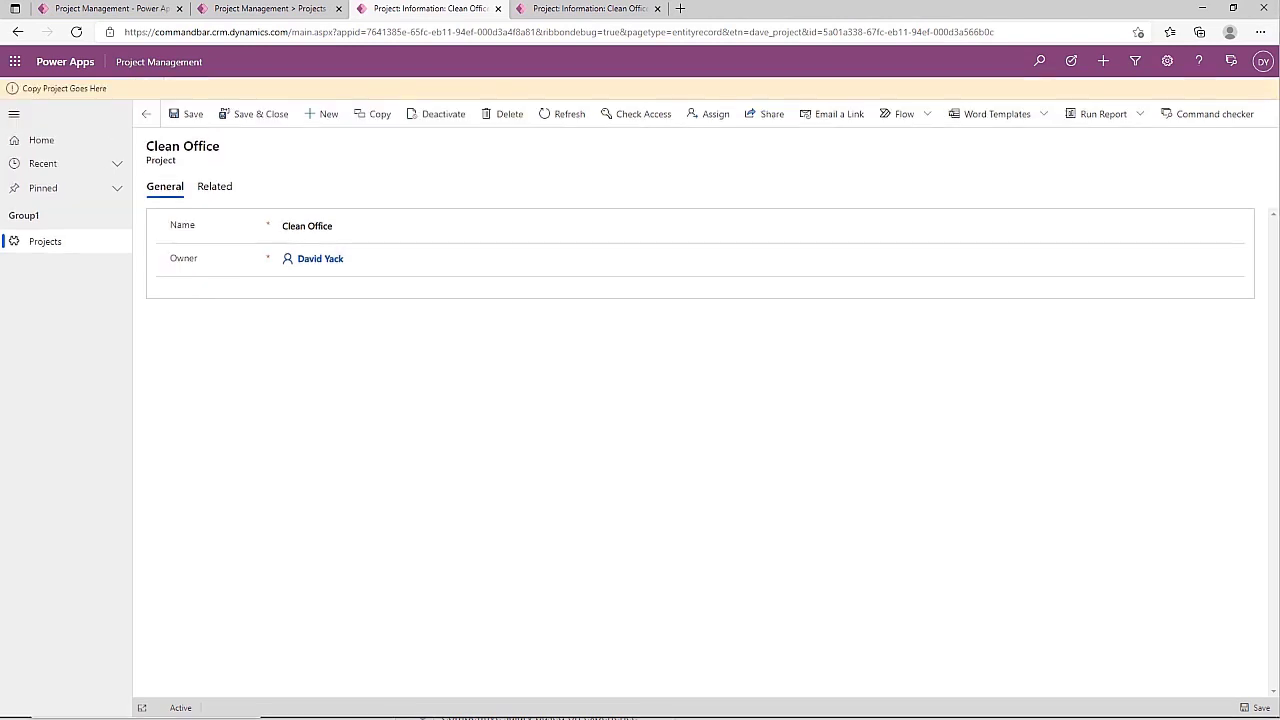